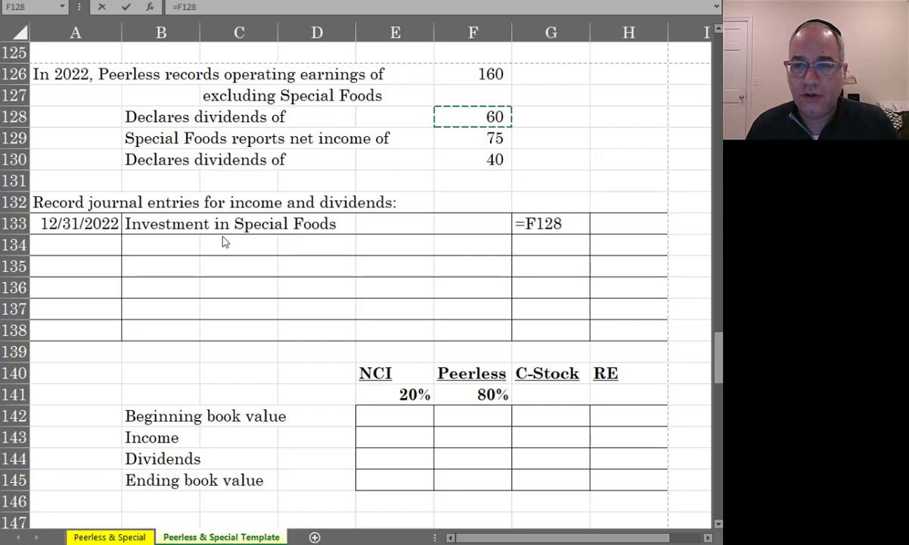
# Enter the Investment in Special Foods debit in G133 as 80% of Special Foods' net income, using =F129*.8.
pyautogui.click(481, 138)
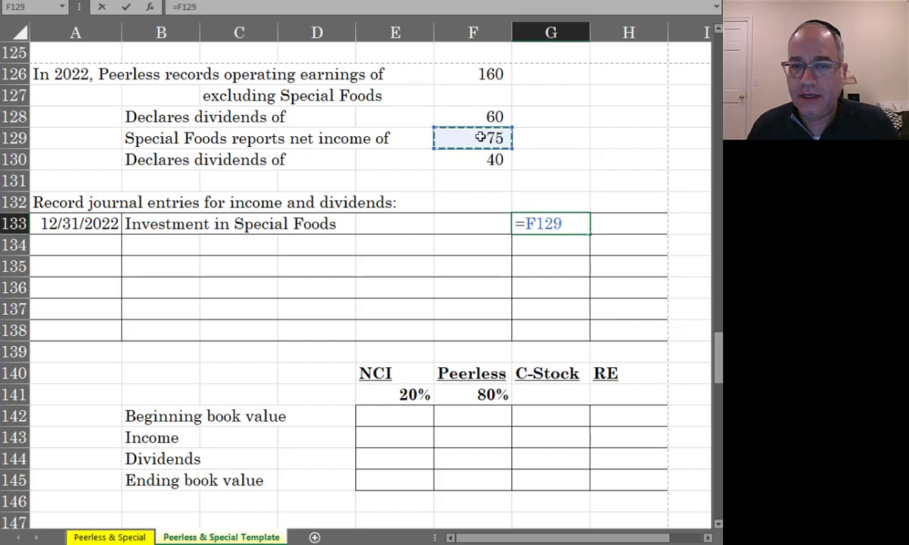
pyautogui.press('Return')
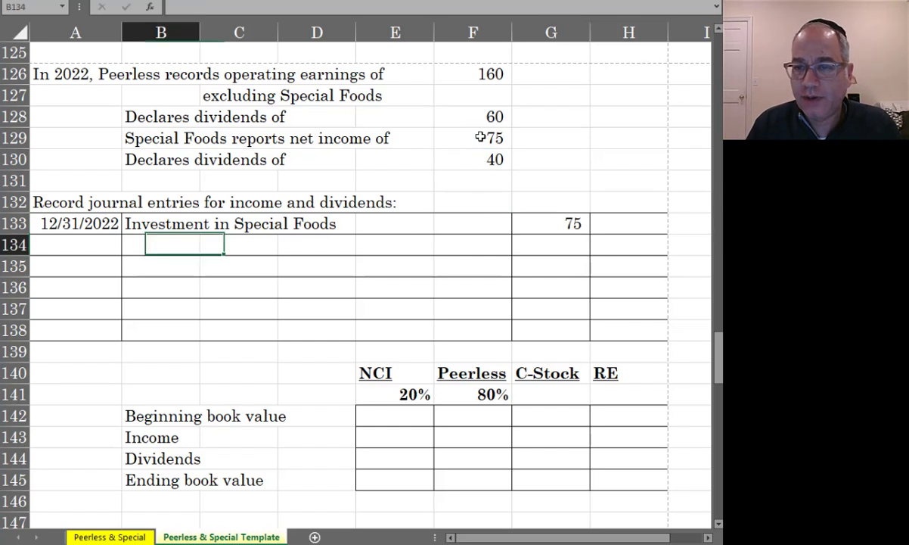
pyautogui.press('Up')
pyautogui.press('Right')
pyautogui.press('Right')
pyautogui.press('Right')
pyautogui.press('Right')
pyautogui.press('Right')
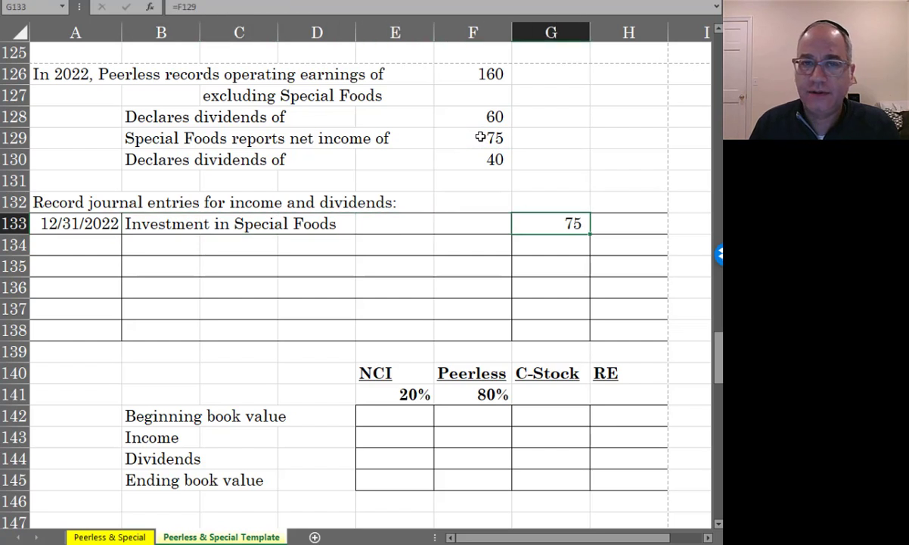
pyautogui.click(218, 6)
pyautogui.write('*')
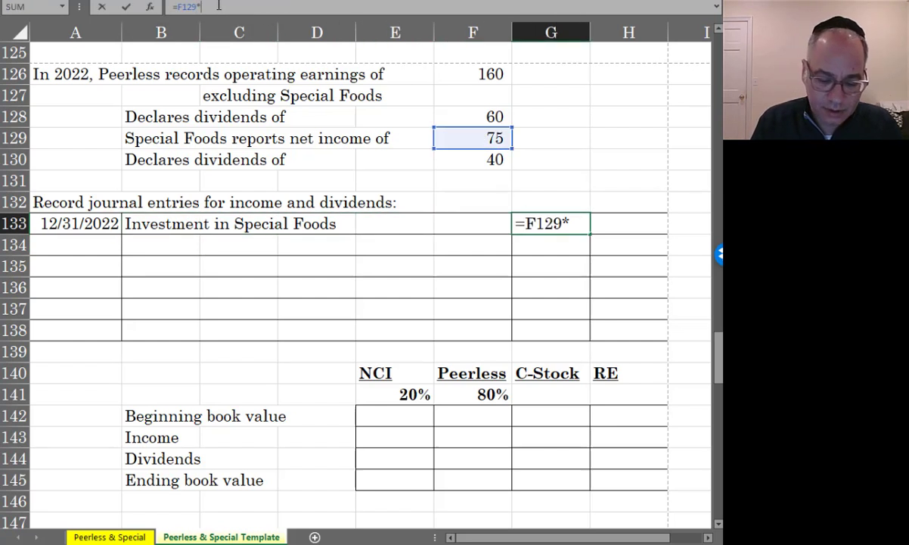
pyautogui.write('.8')
pyautogui.press('Return')
# Enter "Income from Special Foods" in C134 as the indented credit account of the first journal entry.
pyautogui.press('Left')
pyautogui.press('Left')
pyautogui.press('Left')
pyautogui.press('Left')
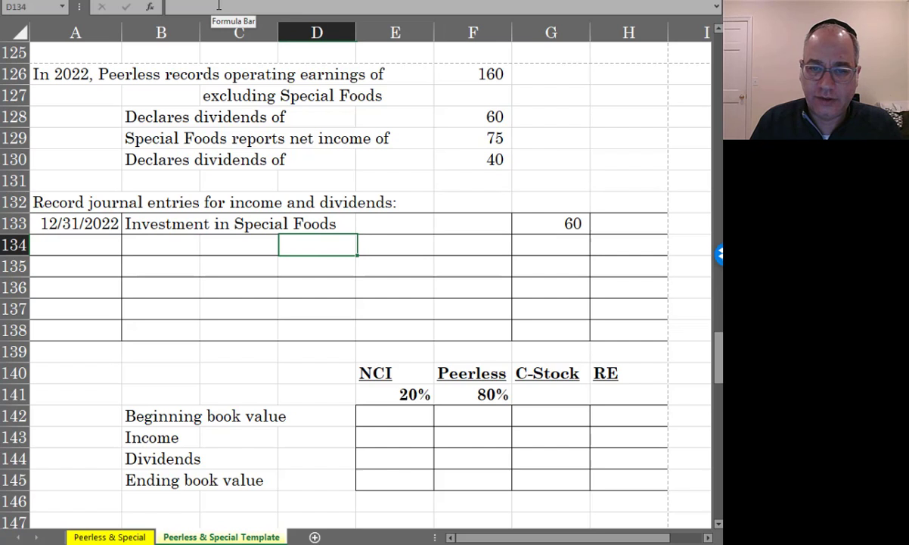
pyautogui.write('Incomme from S')
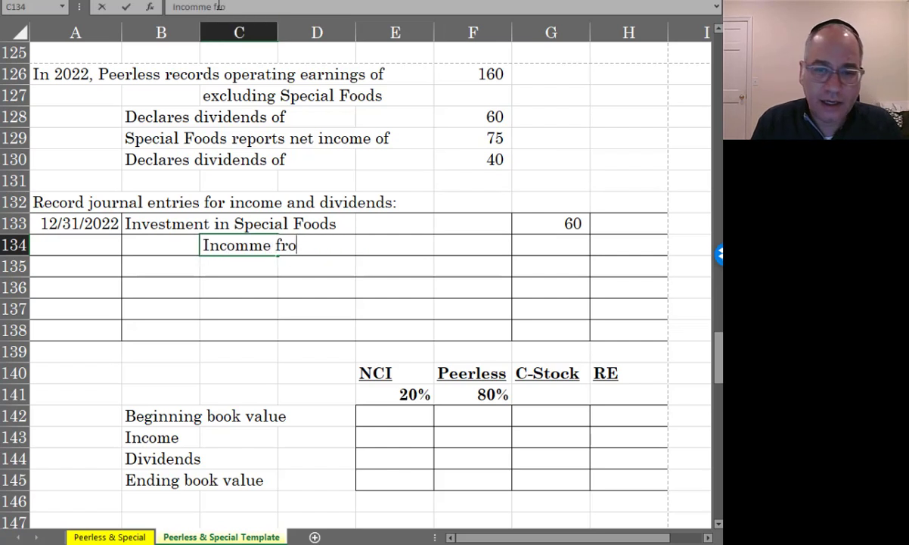
pyautogui.press('BackSpace')
pyautogui.press('BackSpace')
pyautogui.press('BackSpace')
pyautogui.press('BackSpace')
pyautogui.press('BackSpace')
pyautogui.press('BackSpace')
pyautogui.press('BackSpace')
pyautogui.press('BackSpace')
pyautogui.press('BackSpace')
pyautogui.press('BackSpace')
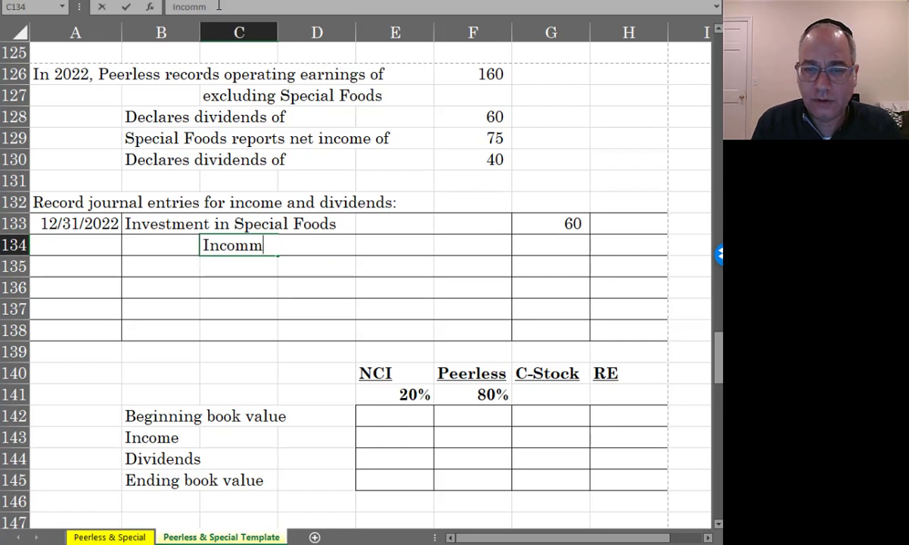
pyautogui.write('me from Special Foods')
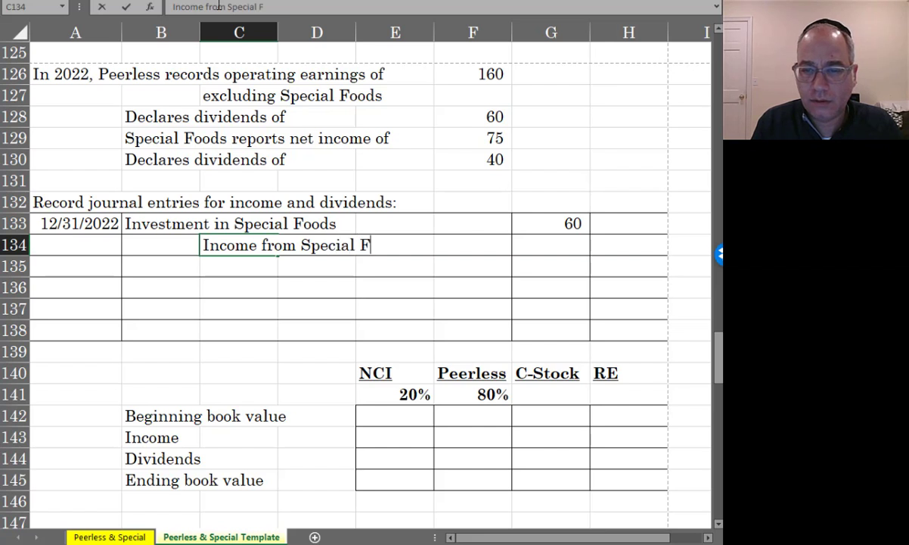
# Link the Income from Special Foods credit in H134 to the Investment in Special Foods debit in G133.
pyautogui.press('Tab')
pyautogui.press('Tab')
pyautogui.press('Tab')
pyautogui.press('Tab')
pyautogui.press('Tab')
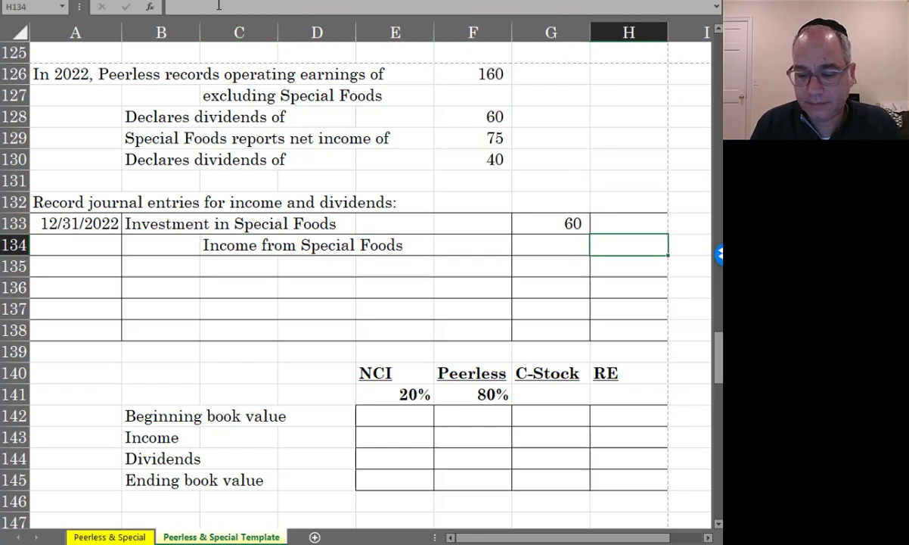
pyautogui.write('=')
pyautogui.press('Up')
pyautogui.press('Left')
pyautogui.press('Return')
# Add a Cash debit line in row 136 for 80% of Special Foods' dividends, using =F130*.8 in G136.
pyautogui.press('Down')
pyautogui.press('Left')
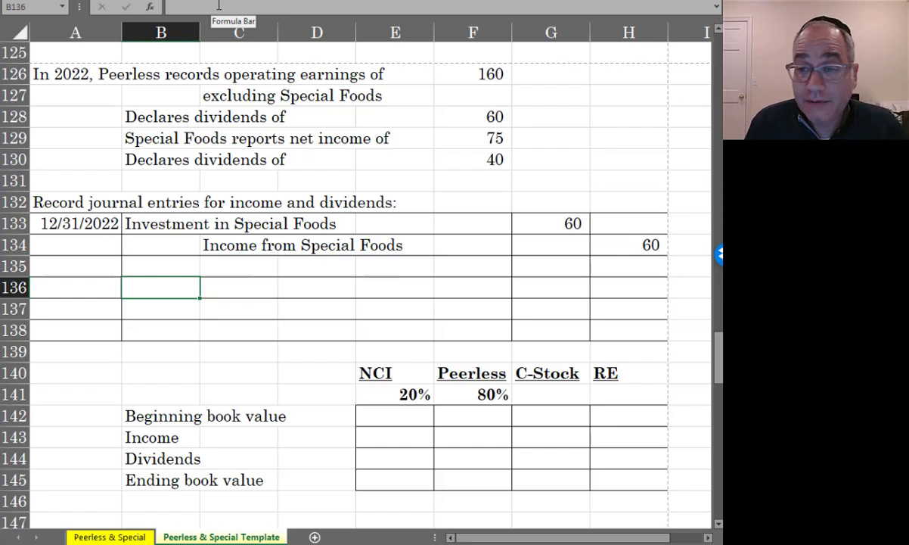
pyautogui.write('Cash')
pyautogui.press('Tab')
pyautogui.press('Tab')
pyautogui.press('Tab')
pyautogui.press('Tab')
pyautogui.press('Tab')
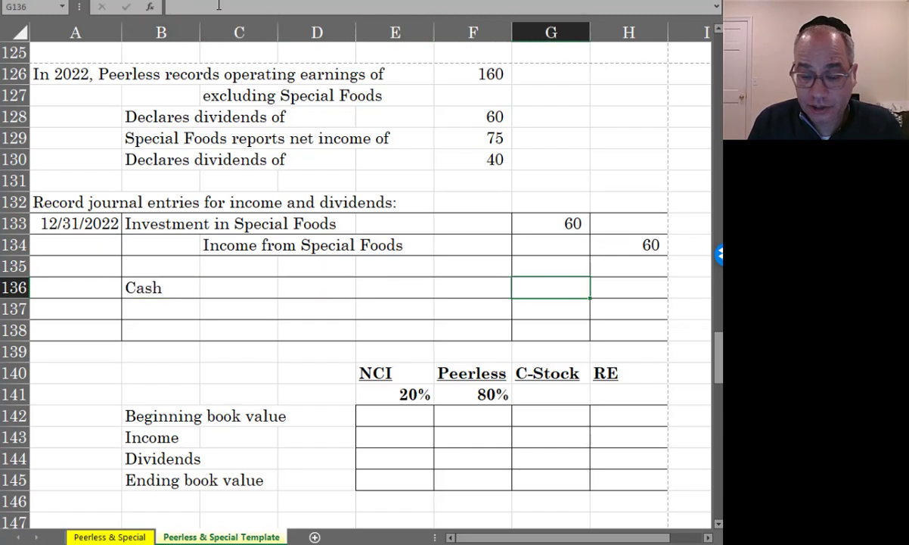
pyautogui.write('=')
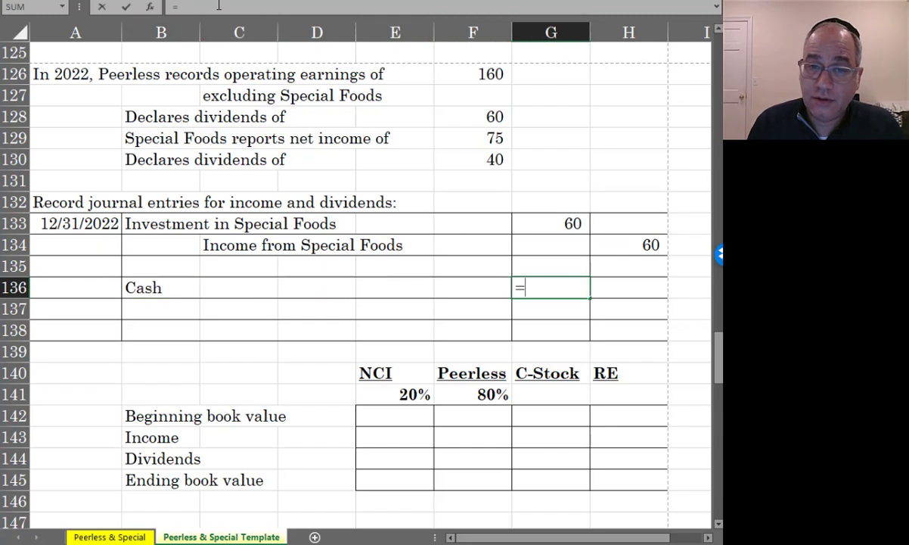
pyautogui.click(473, 159)
pyautogui.write('*.8')
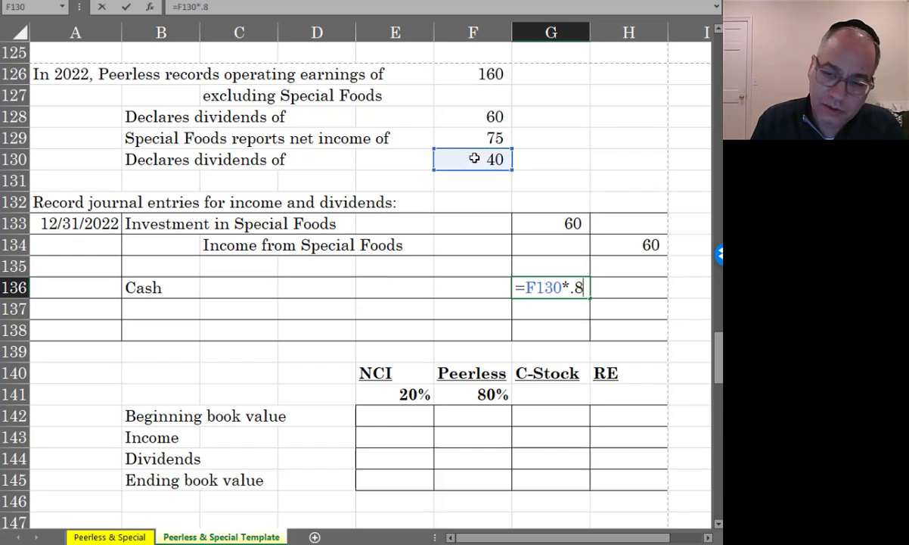
pyautogui.press('Return')
# Add "Investment in Special Foods" in C137 as the credit account, and link its amount in H137 to the Cash debit in G136.
pyautogui.write('Inve')
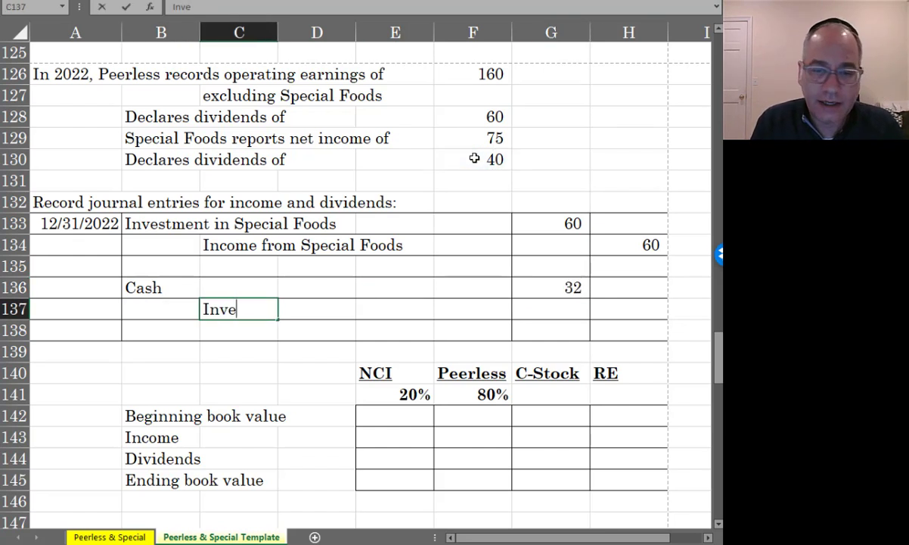
pyautogui.write('stment in Sp')
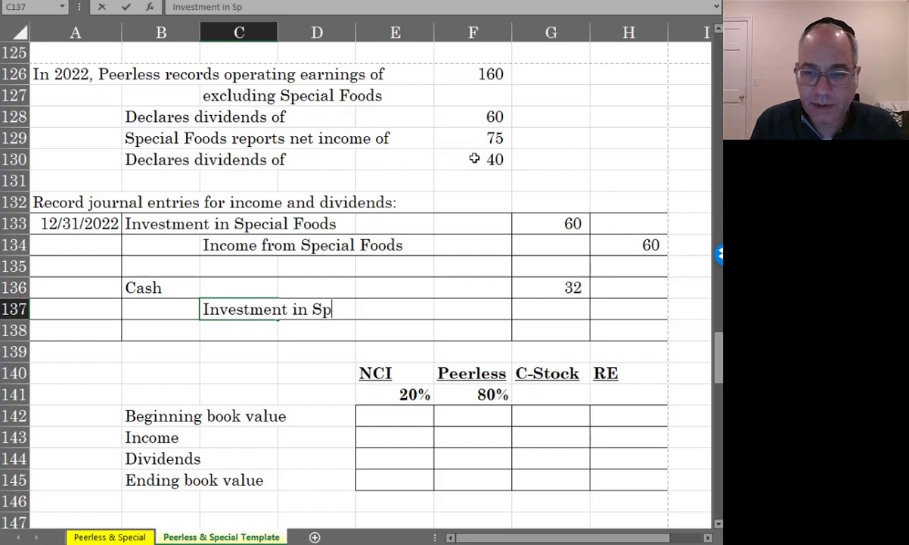
pyautogui.write('ecial Foods')
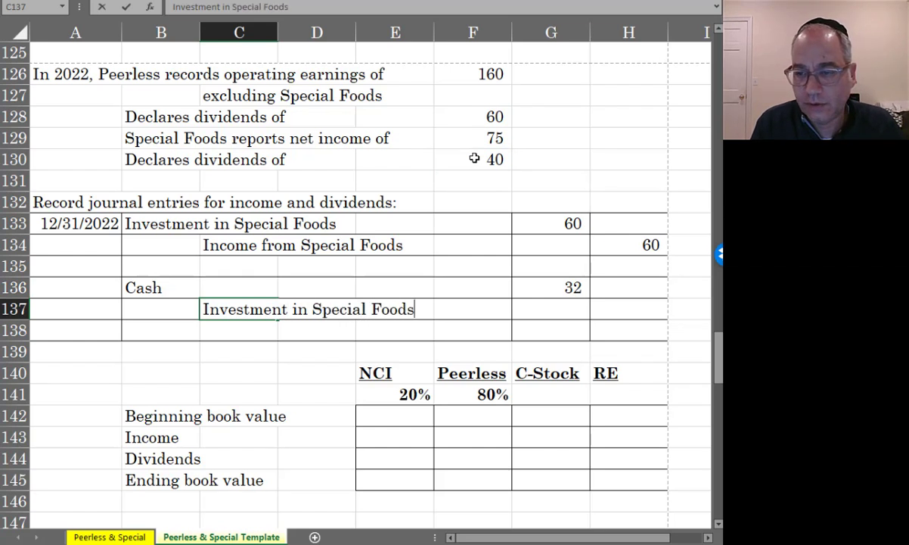
pyautogui.press('Right')
pyautogui.press('Right')
pyautogui.press('Right')
pyautogui.press('Right')
pyautogui.press('Right')
pyautogui.write('=')
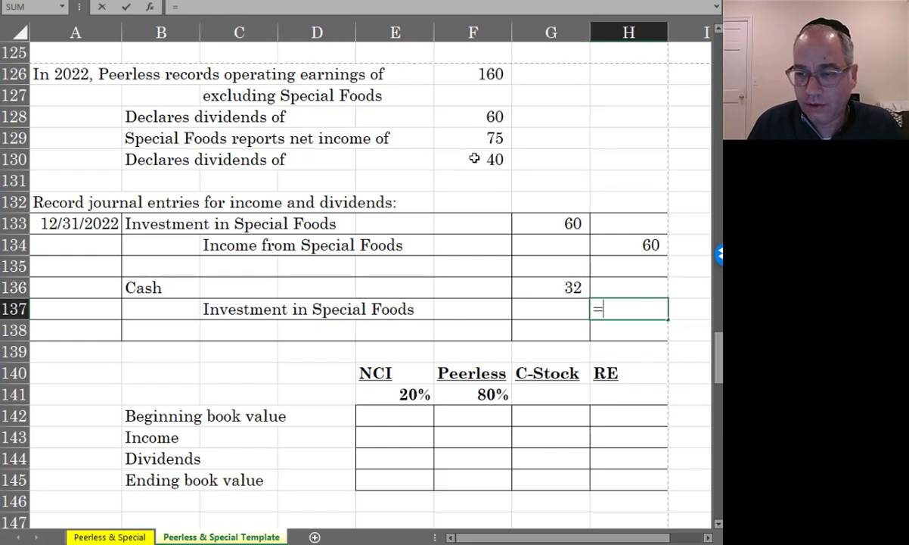
pyautogui.press('Up')
pyautogui.press('Left')
pyautogui.press('Return')
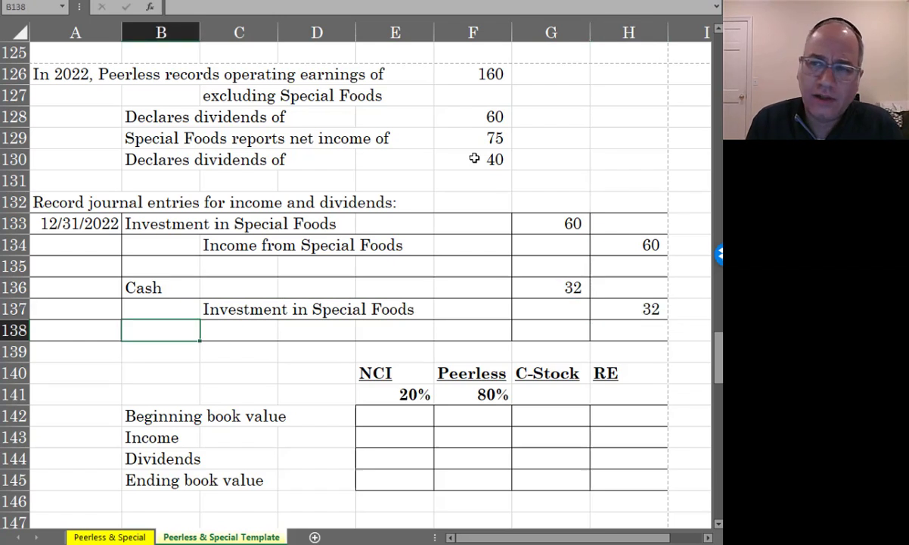
# Link the NCI beginning book value in E142 to the prior year's NCI ending book value in E61.
pyautogui.scroll(-1, 474, 158)
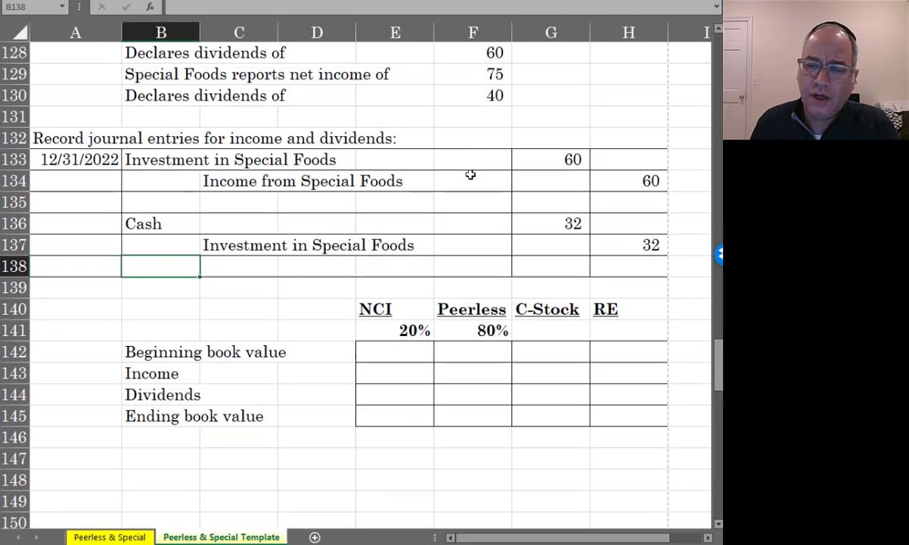
pyautogui.click(401, 351)
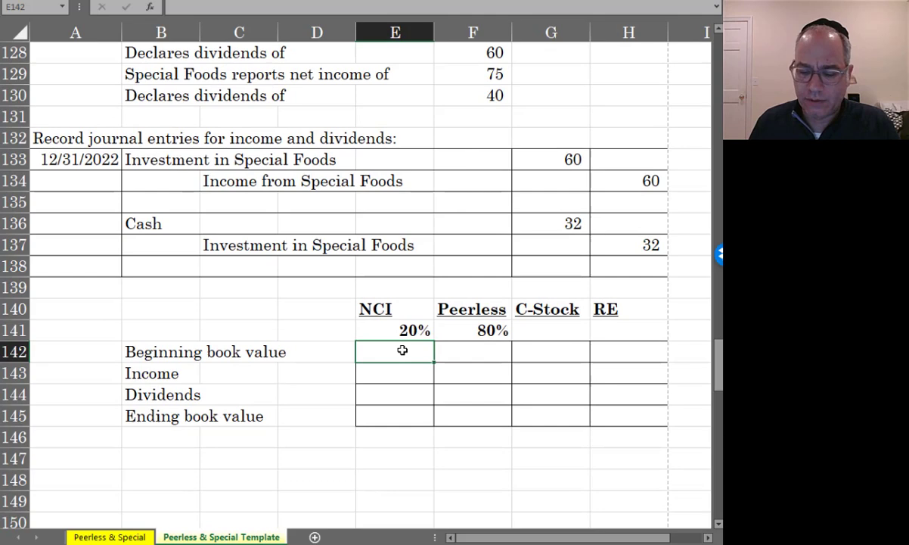
pyautogui.write('=')
pyautogui.scroll(14, 401, 351)
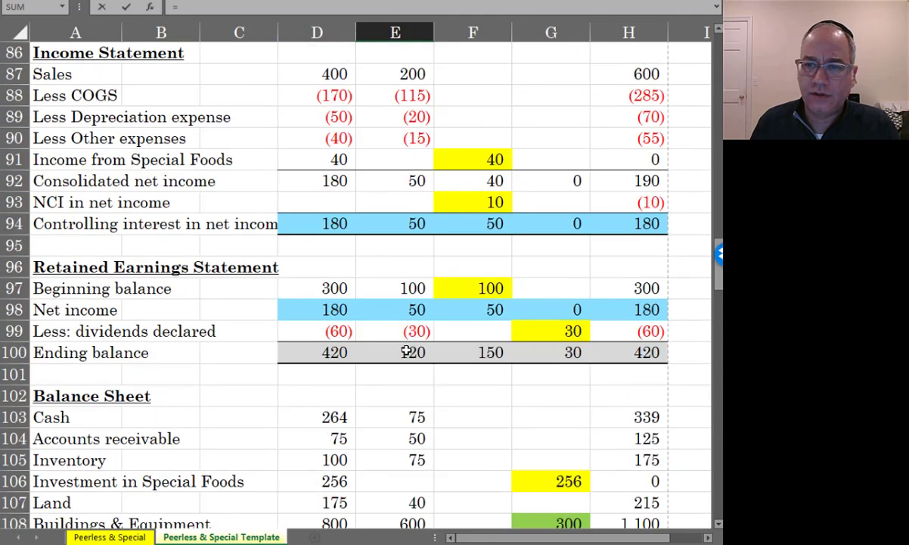
pyautogui.scroll(14, 407, 351)
pyautogui.click(399, 412)
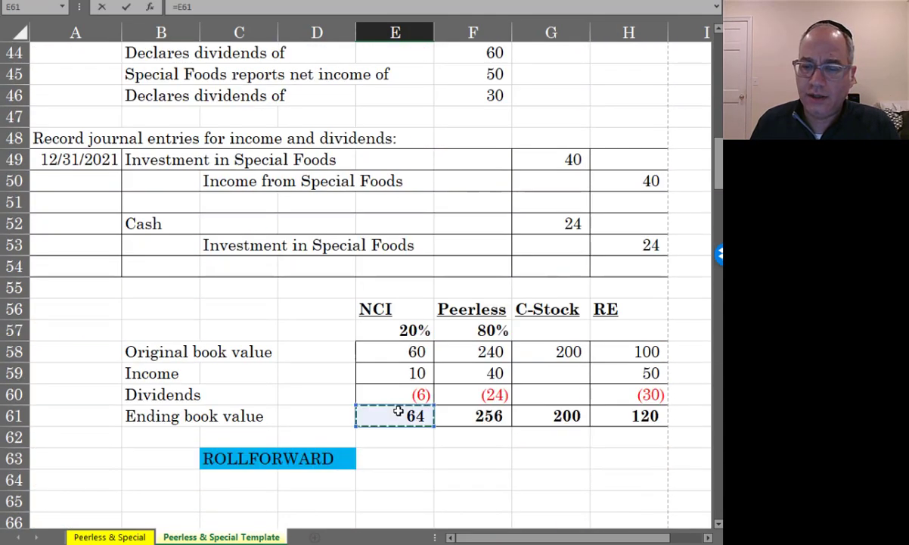
pyautogui.press('Return')
# Fill the beginning book value formula from E142 across the Peerless, C-Stock and RE columns to H142.
pyautogui.scroll(-1, 448, 422)
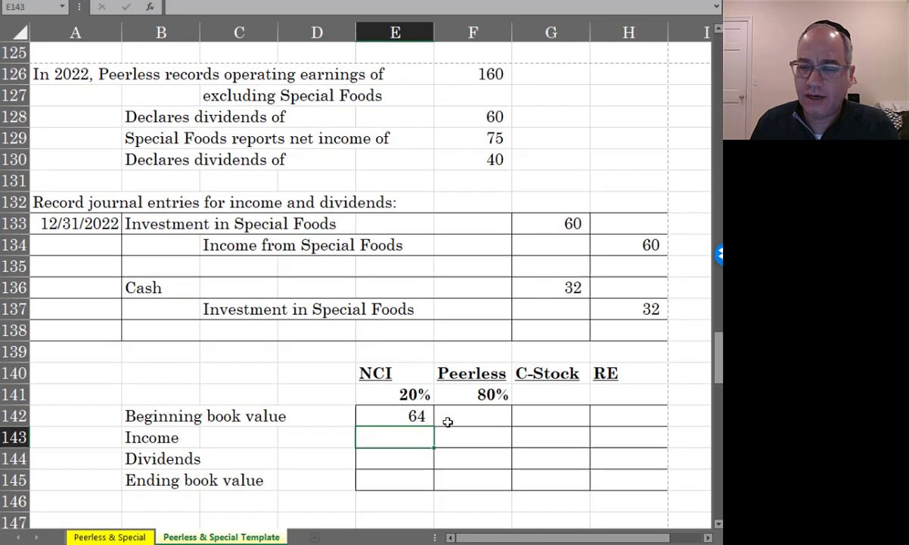
pyautogui.moveTo(406, 420); pyautogui.dragTo(620, 418)
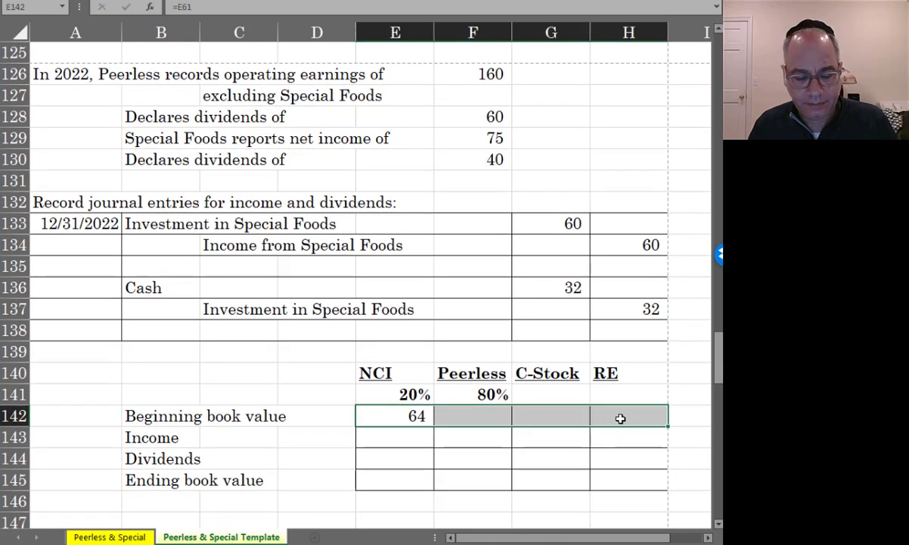
pyautogui.hotkey('ctrl', 'r')
# Link Peerless's income in F143 to the Investment in Special Foods debit in G133.
pyautogui.click(480, 440)
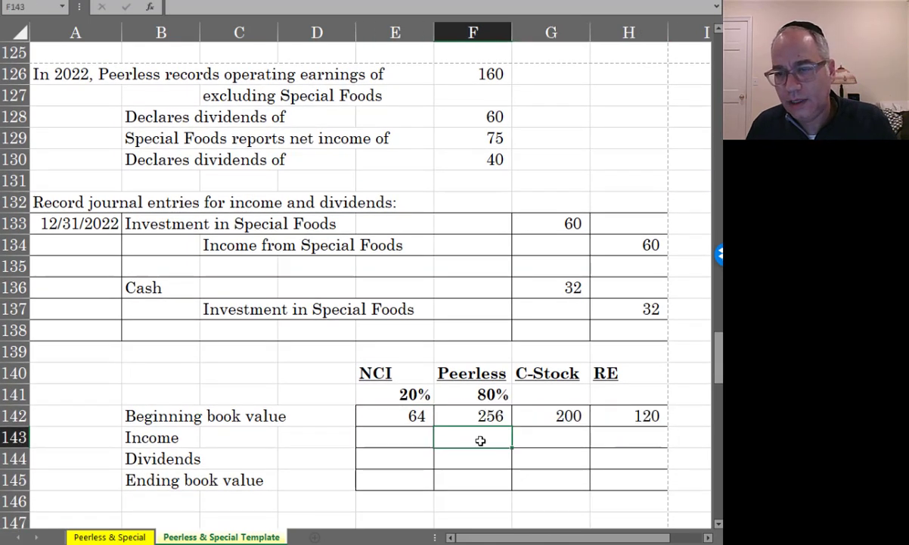
pyautogui.write('=')
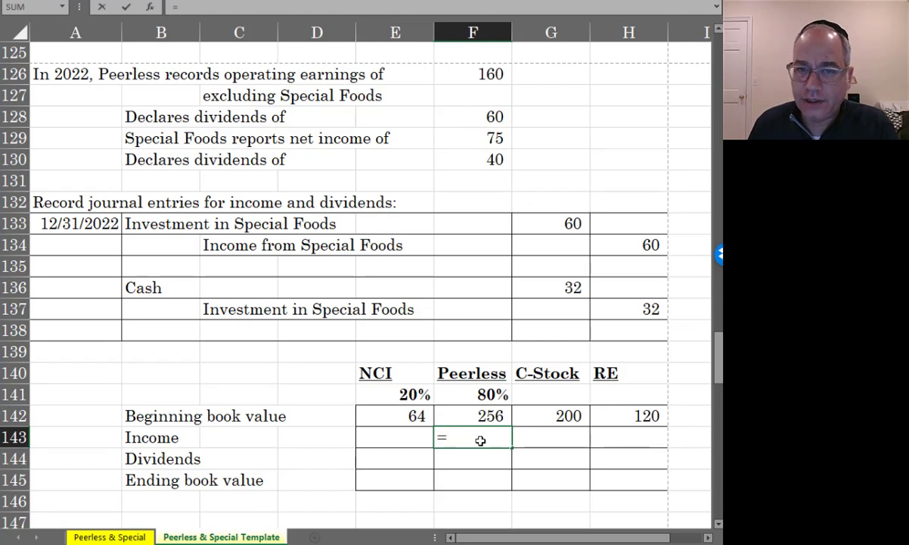
pyautogui.click(573, 223)
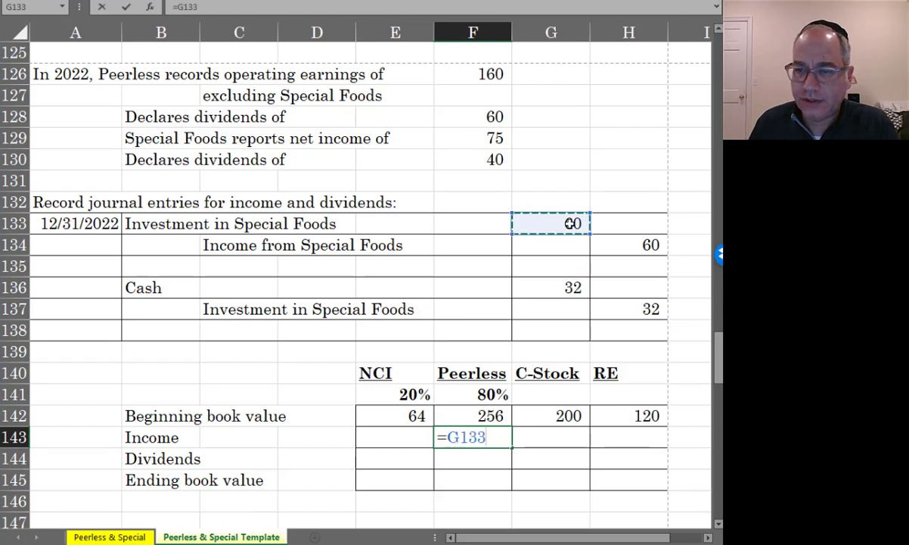
pyautogui.press('Return')
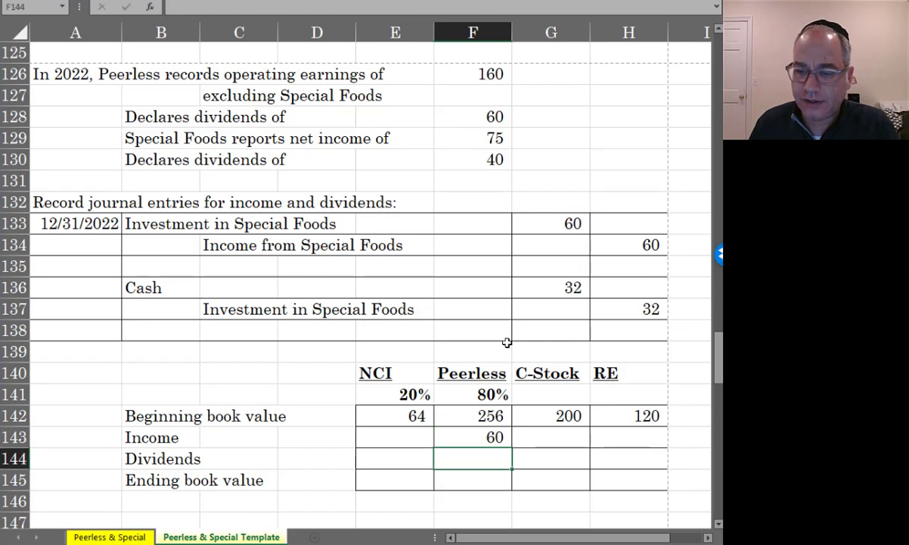
# Calculate the NCI share of income in E143 as Special Foods' net income times the NCI percentage, =F129*E141.
pyautogui.click(414, 434)
pyautogui.write('=')
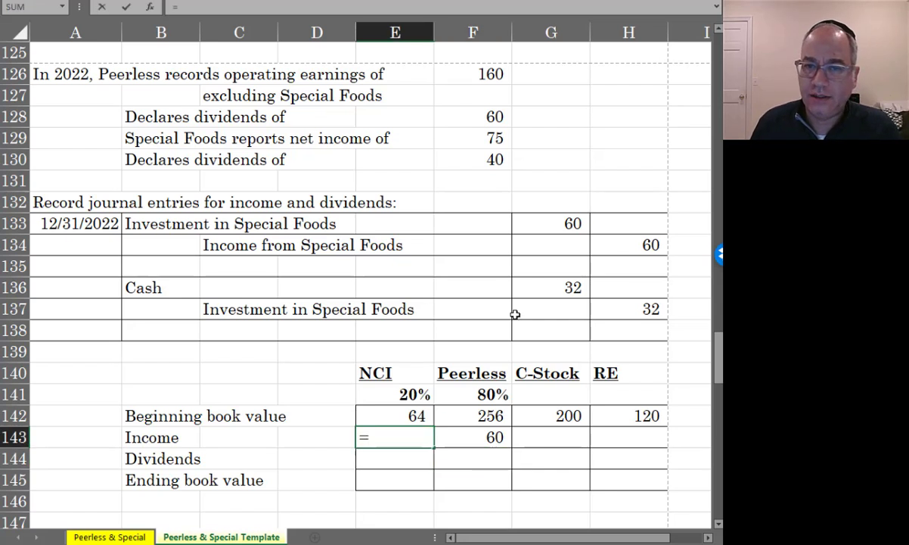
pyautogui.click(487, 134)
pyautogui.write('*')
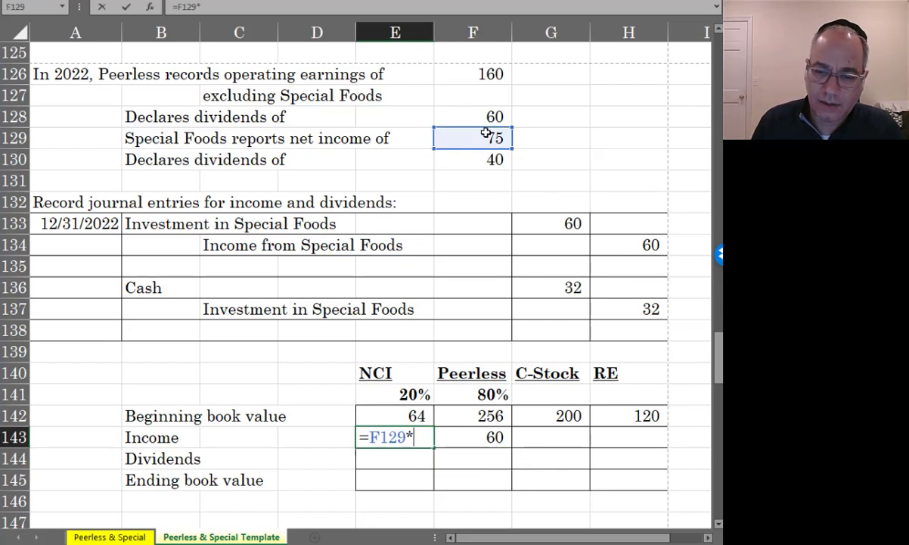
pyautogui.click(385, 394)
pyautogui.press('Return')
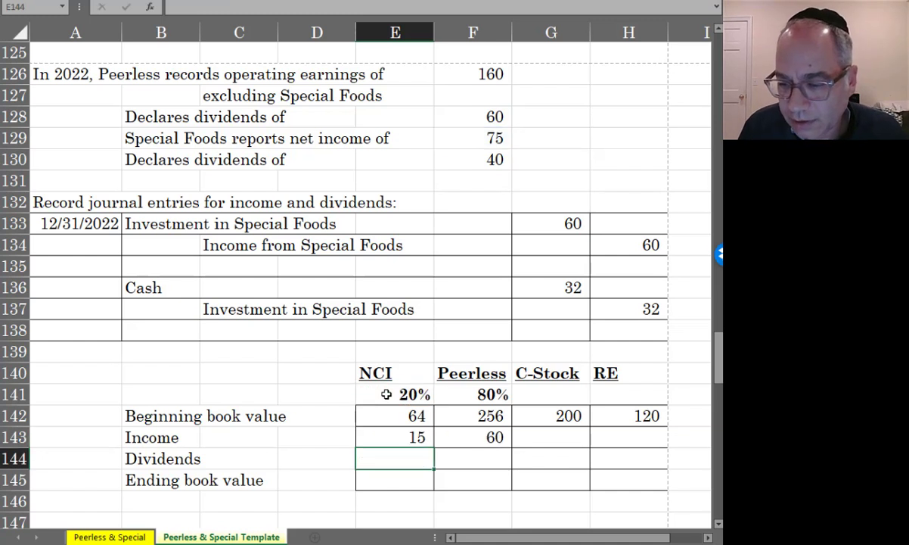
# Link the RE column's income in H143 to Special Foods' reported net income in F129.
pyautogui.press('Up')
pyautogui.press('Right')
pyautogui.press('Right')
pyautogui.press('Right')
pyautogui.write('=')
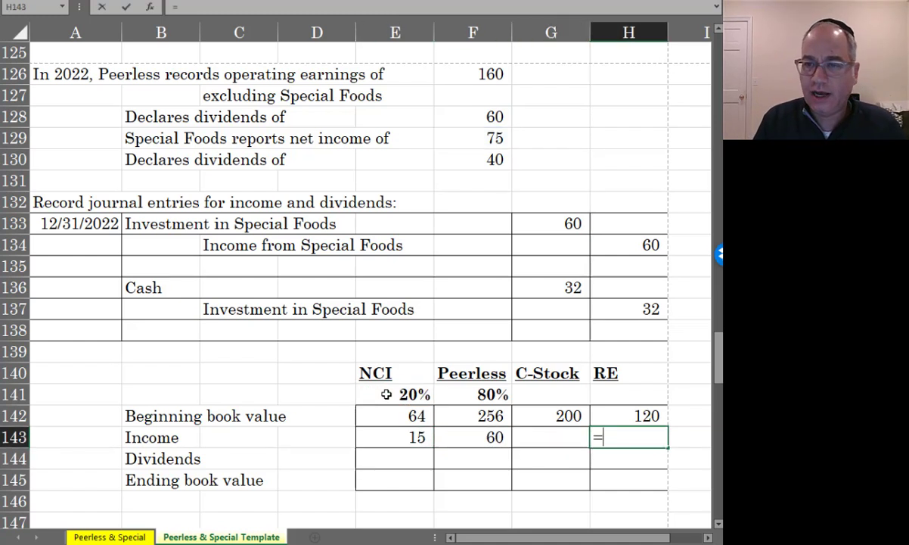
pyautogui.click(475, 141)
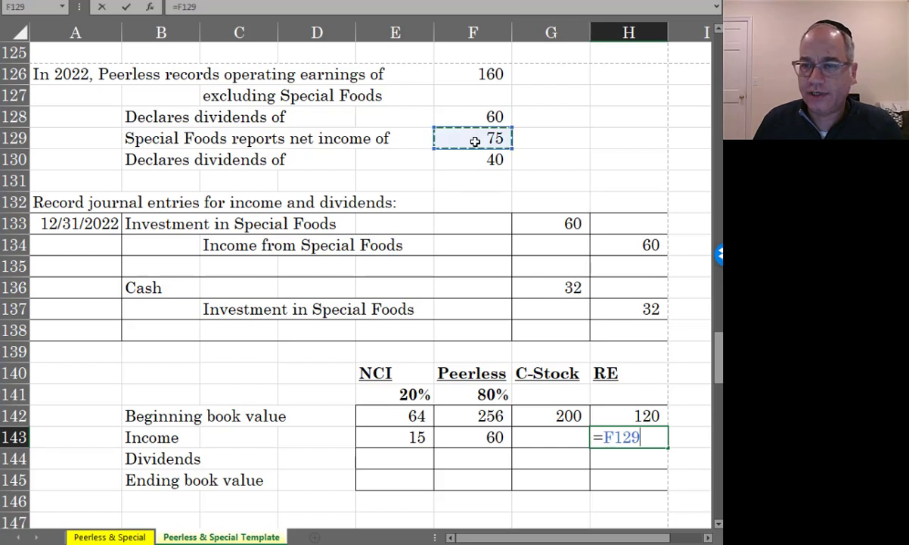
pyautogui.press('Return')
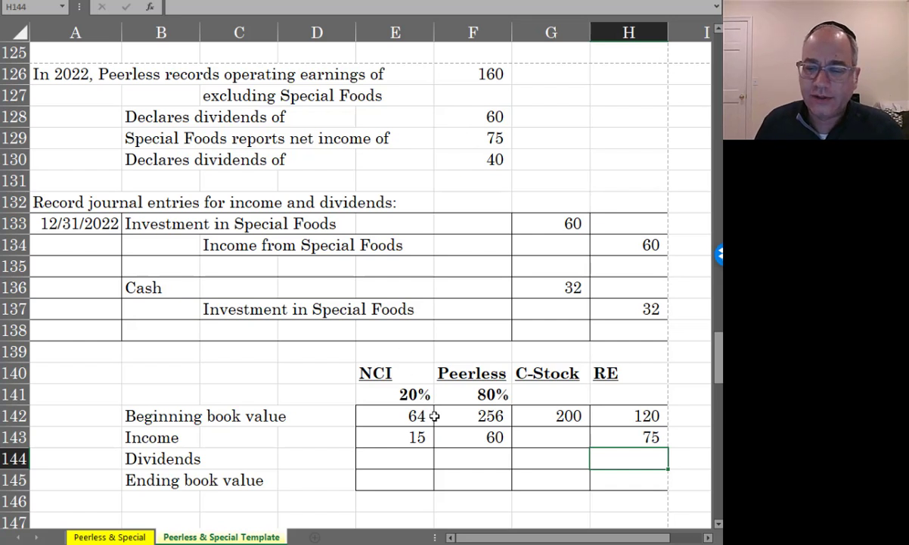
# Enter Peerless's dividends in F144 as the negative of the Cash debit, =-G136.
pyautogui.click(464, 455)
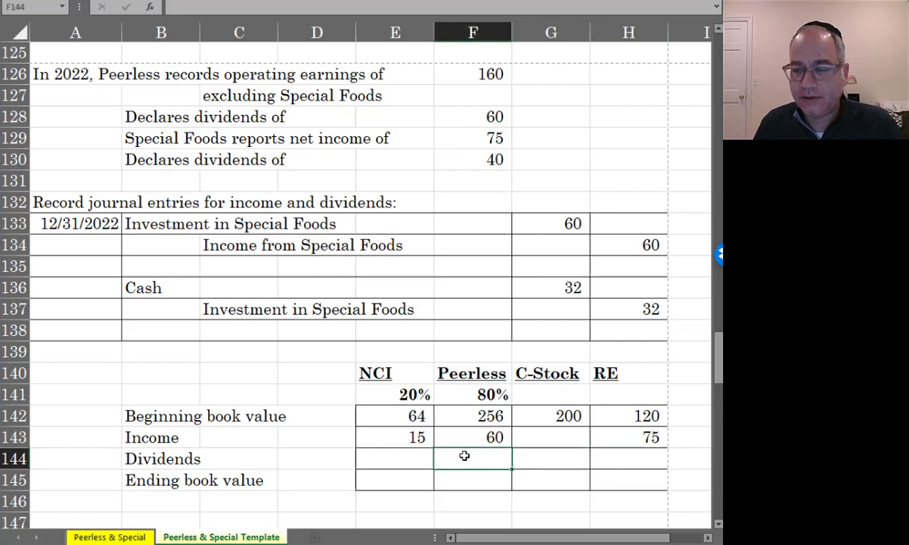
pyautogui.write('-')
pyautogui.click(571, 289)
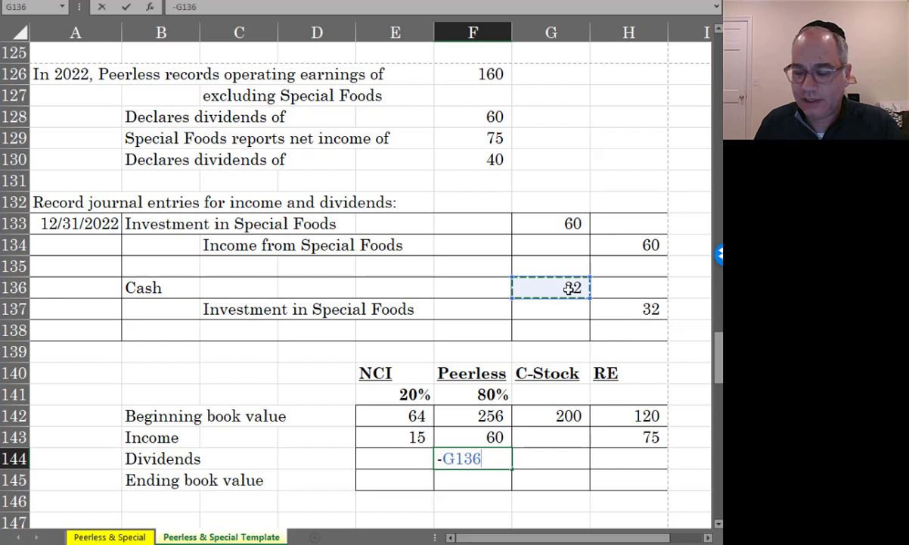
pyautogui.press('Return')
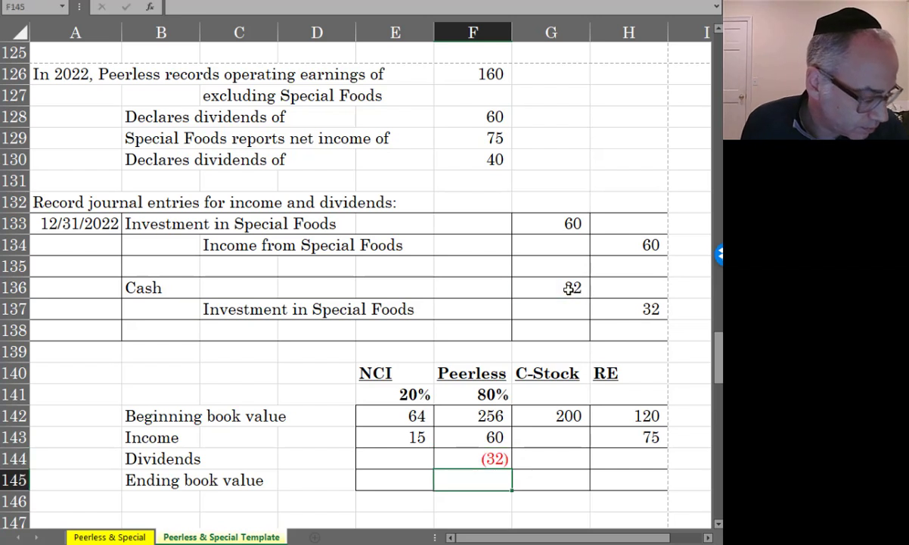
# Calculate the NCI share of dividends in E144 as the negative of Special Foods' declared dividends times .2, =-F130*.2.
pyautogui.click(386, 454)
pyautogui.write('-')
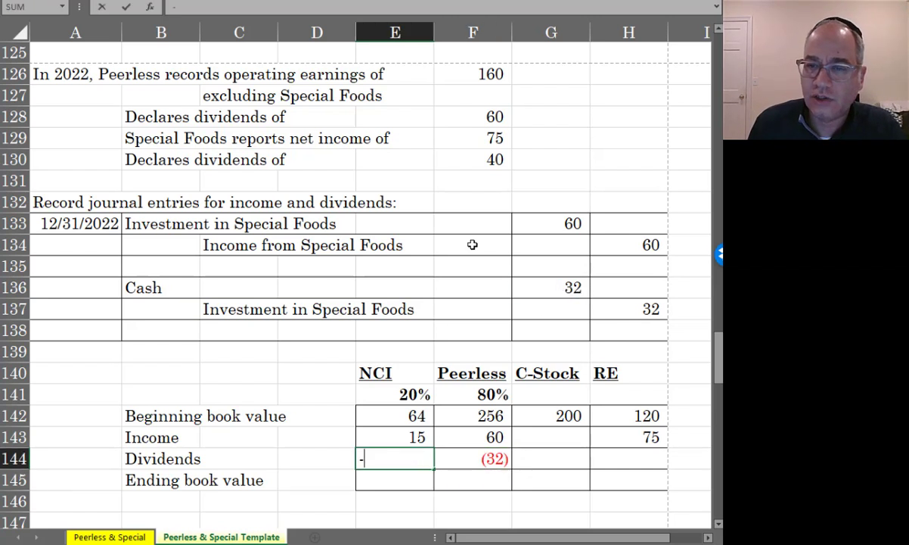
pyautogui.click(475, 160)
pyautogui.write('*')
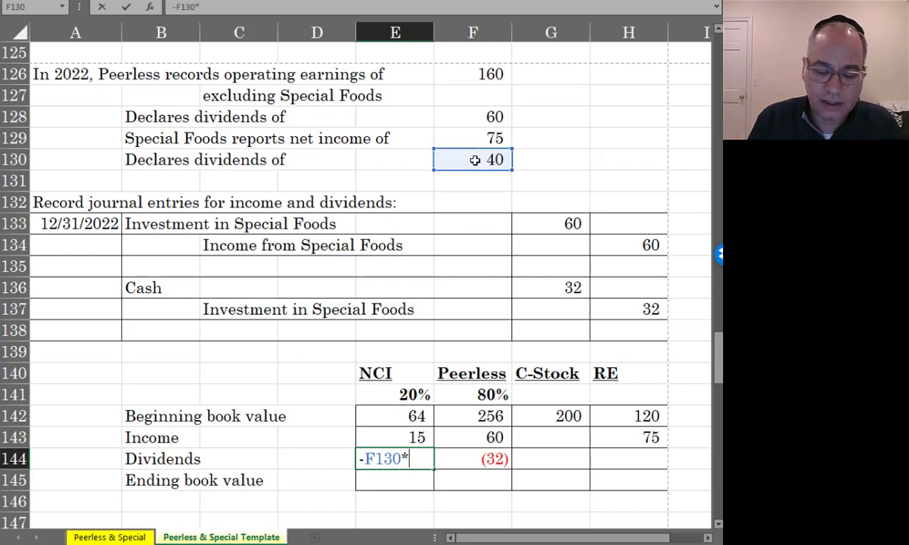
pyautogui.write('.2')
pyautogui.press('Return')
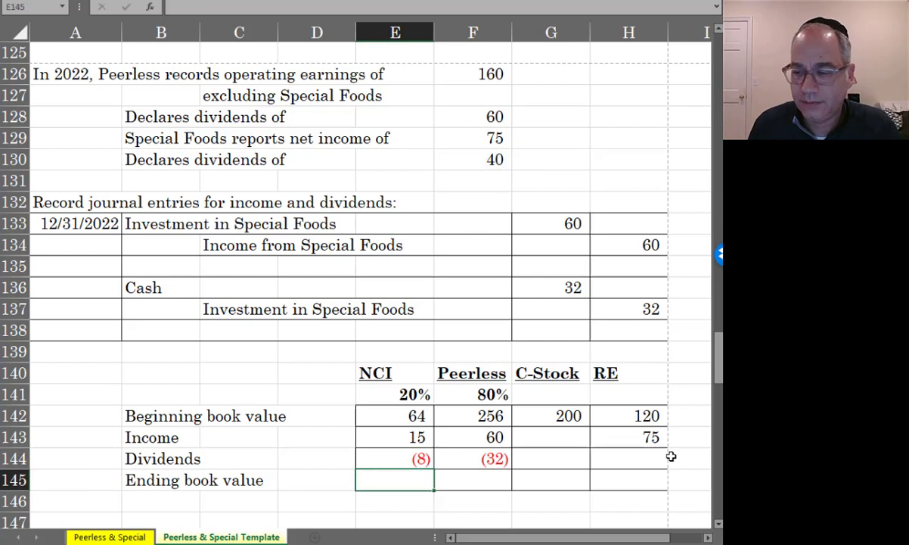
# Enter the RE column's dividends in H144 as the negative of Special Foods' declared dividends in F130.
pyautogui.click(650, 457)
pyautogui.write('-')
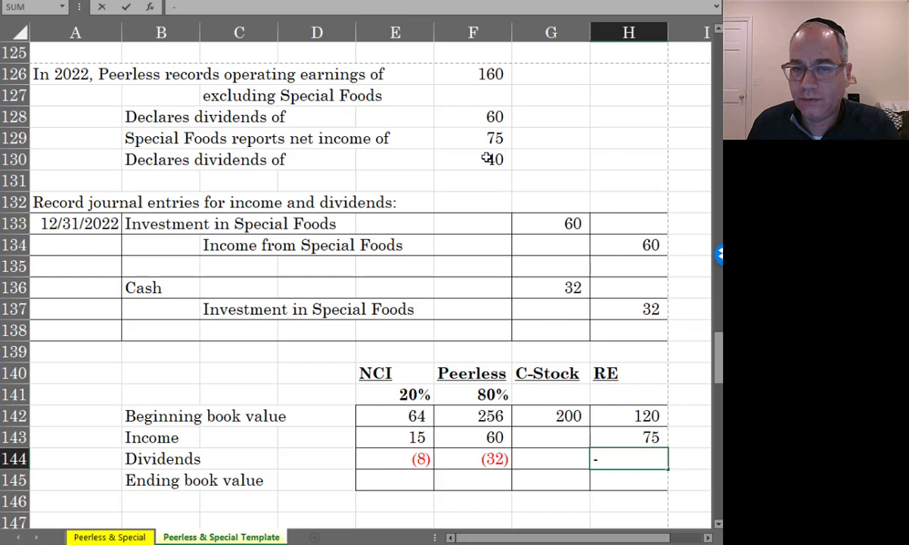
pyautogui.click(490, 158)
pyautogui.press('Return')
# Total the NCI column's ending book value in E145 with =SUM(E142:E144).
pyautogui.click(386, 477)
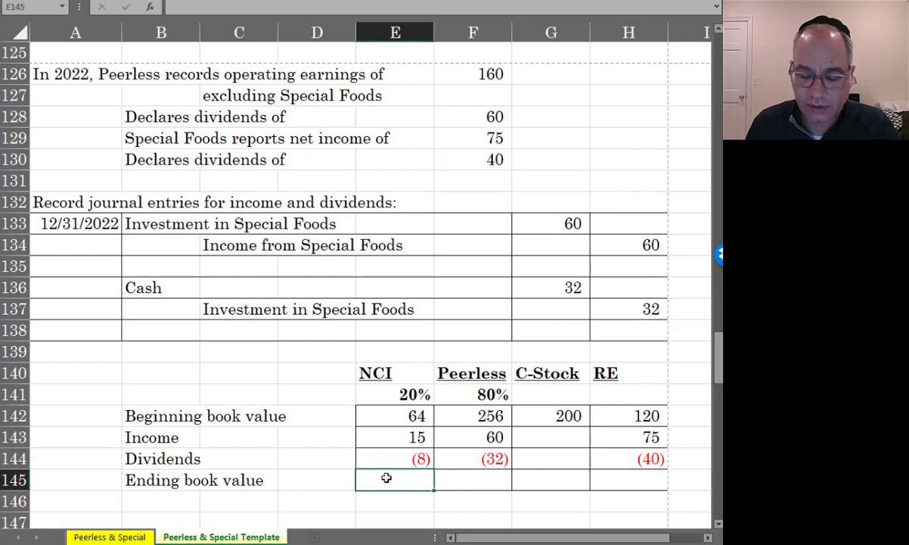
pyautogui.write('=sum(')
pyautogui.press('Up')
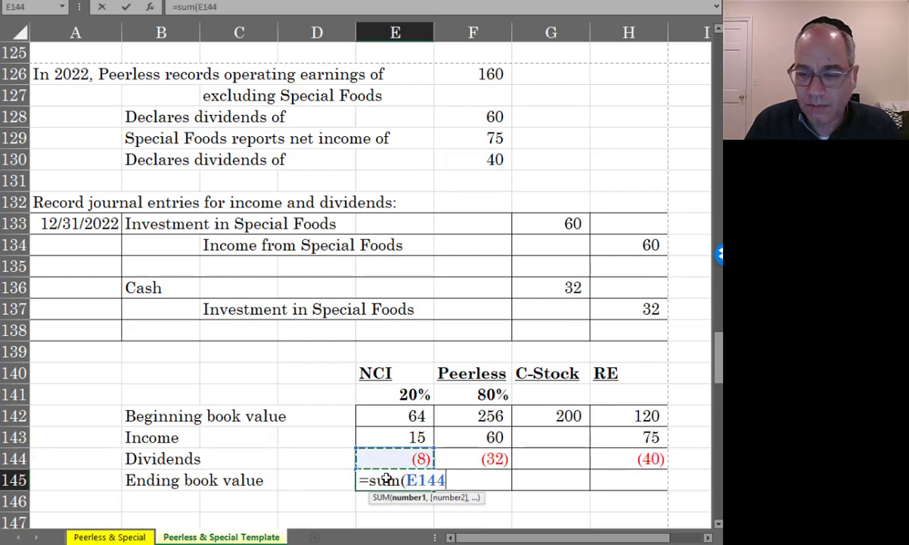
pyautogui.hotkey('shift', 'Up')
pyautogui.hotkey('shift', 'Up')
pyautogui.write(')')
pyautogui.press('Return')
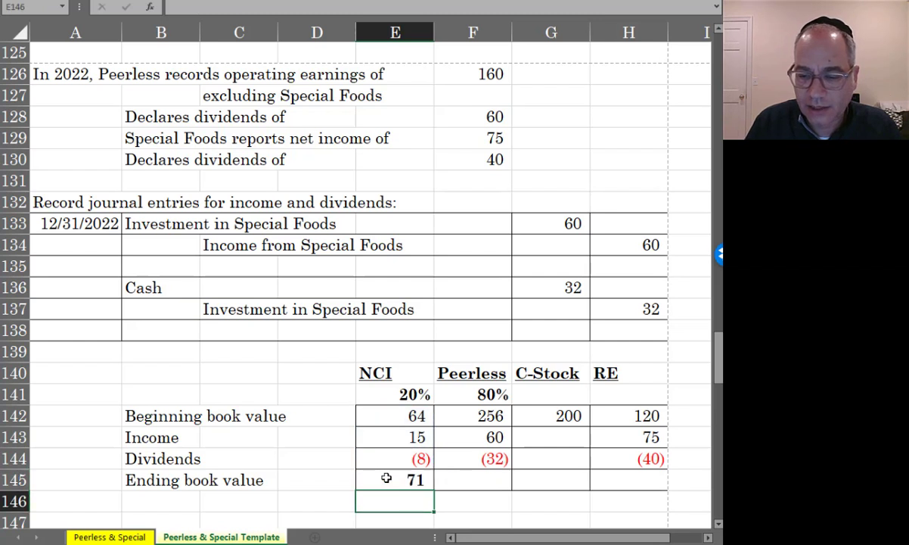
# Copy the ending book value formula from E145 into the Peerless, C-Stock and RE columns, F145 to H145.
pyautogui.press('Up')
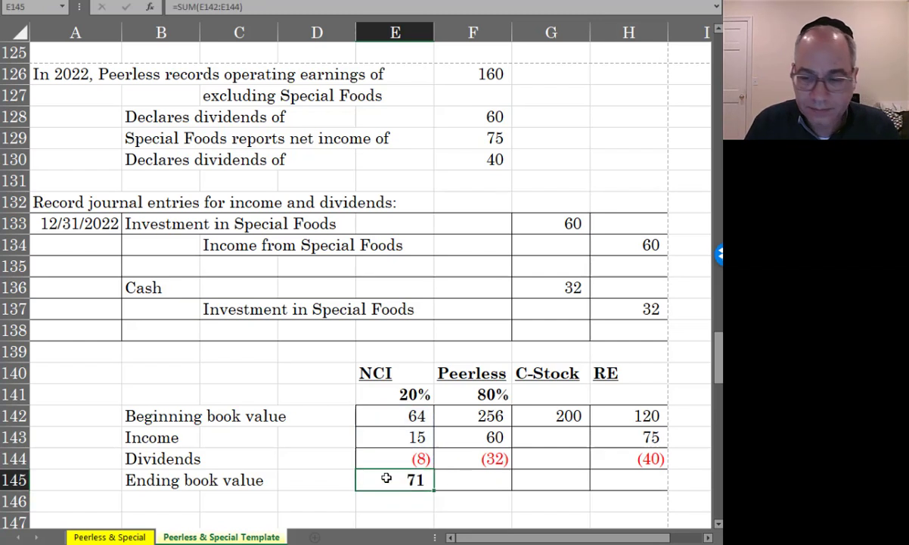
pyautogui.hotkey('ctrl', 'c')
pyautogui.press('Right')
pyautogui.hotkey('ctrl', 'v')
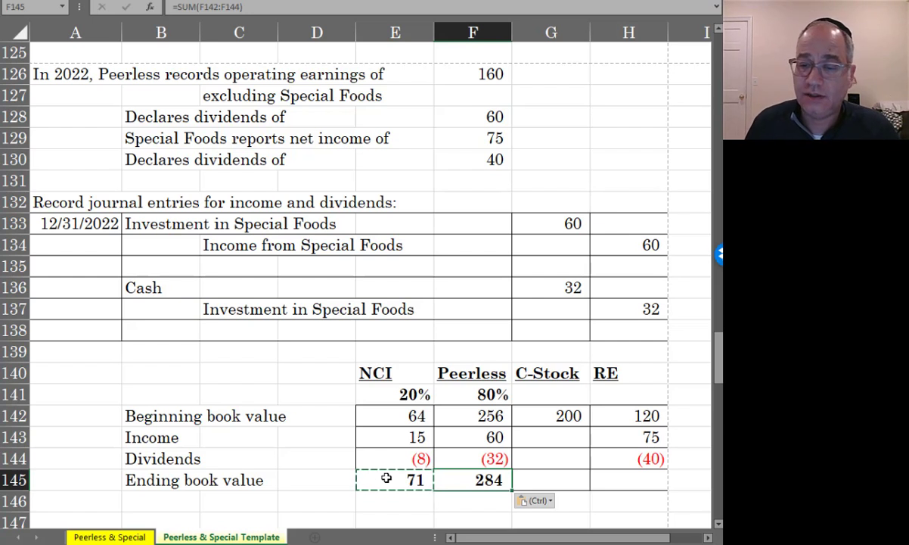
pyautogui.click(549, 481)
pyautogui.hotkey('ctrl', 'v')
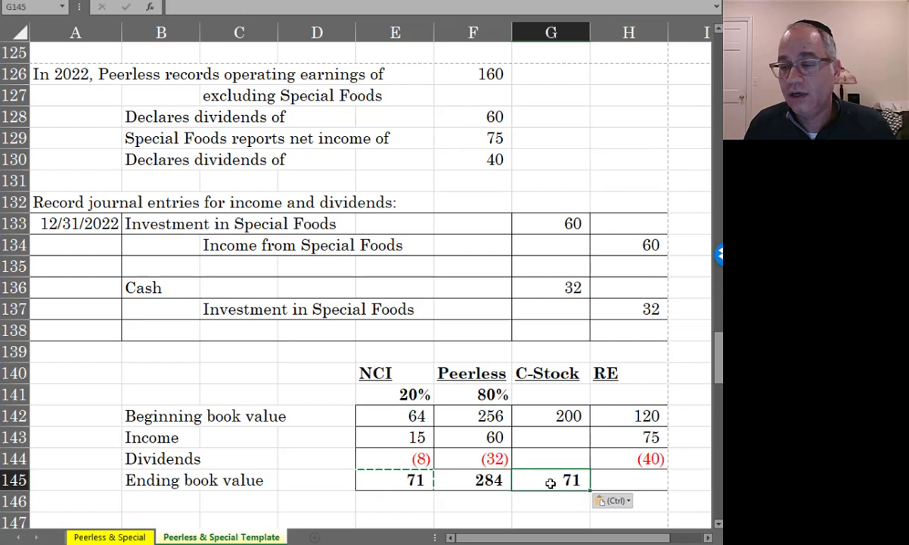
pyautogui.click(629, 476)
pyautogui.hotkey('ctrl', 'v')
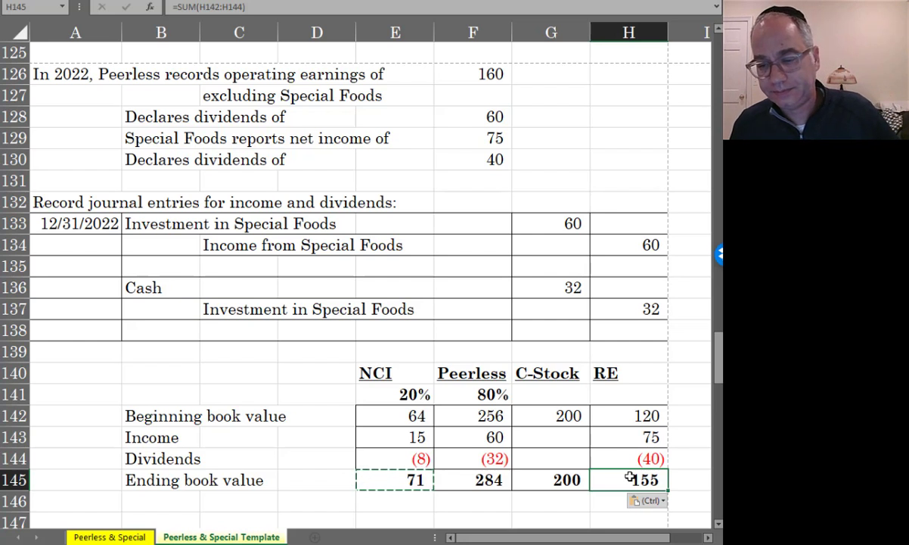
pyautogui.click(530, 479)
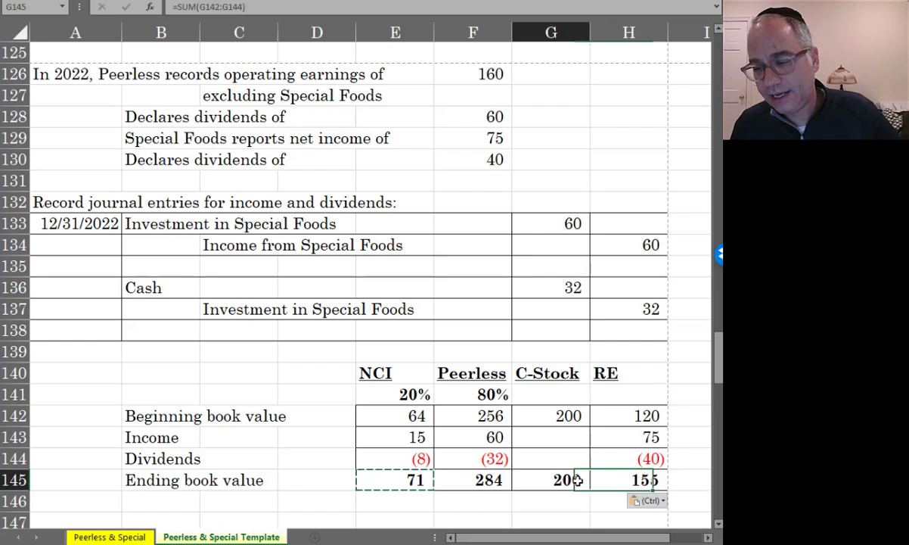
pyautogui.hotkey('shift', 'Right')
pyautogui.moveTo(488, 481); pyautogui.dragTo(414, 482)
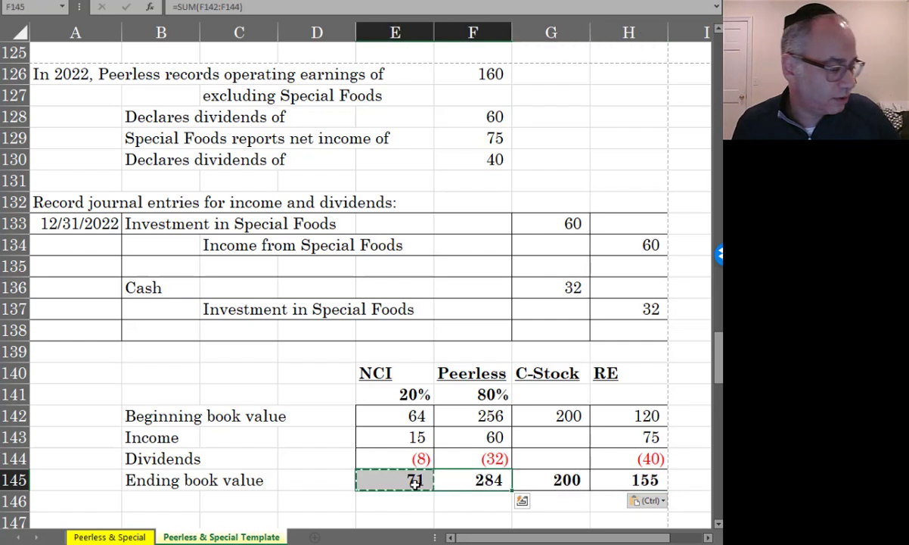
pyautogui.click(415, 483)
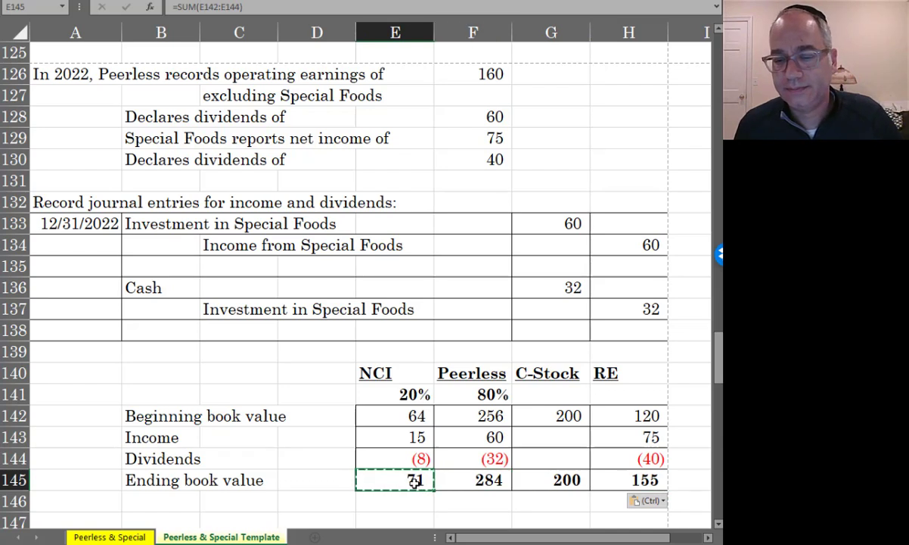
# In the consolidation worksheet, debit Income from Special Foods in F175 with 80% of Special's net income, =E176*.8.
pyautogui.scroll(-7, 415, 482)
pyautogui.scroll(-6, 418, 477)
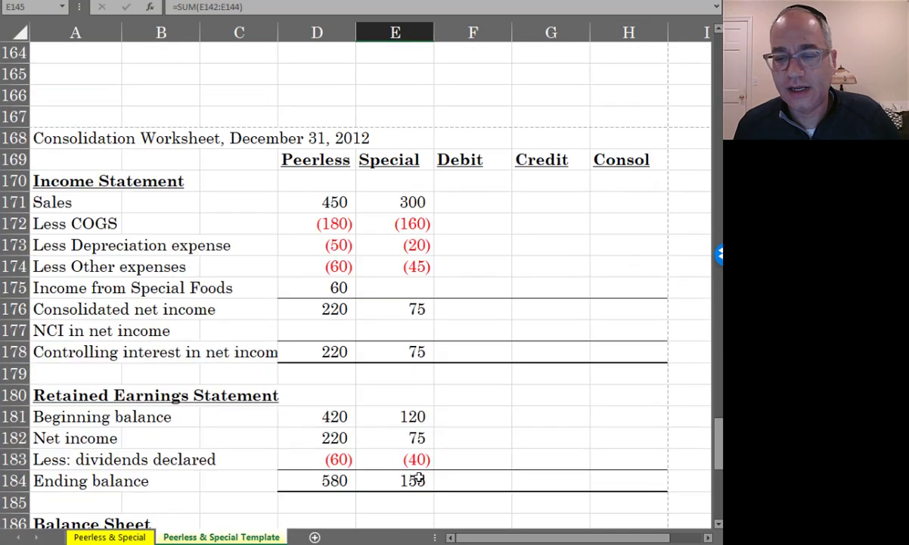
pyautogui.scroll(-2, 420, 473)
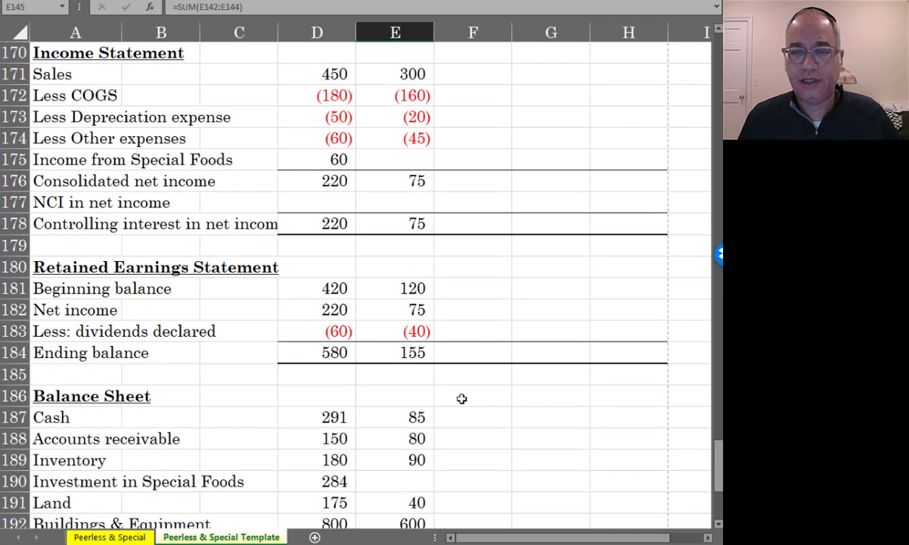
pyautogui.click(463, 153)
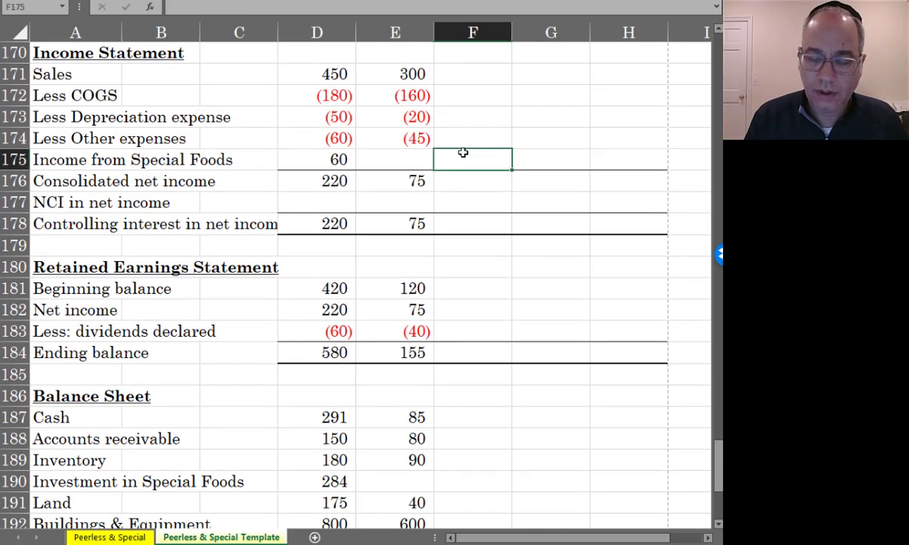
pyautogui.write('=')
pyautogui.click(391, 174)
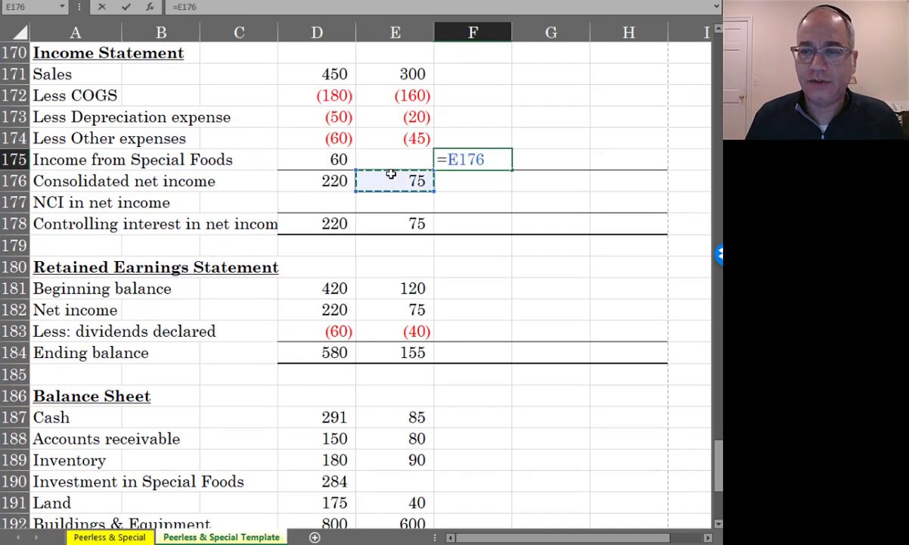
pyautogui.scroll(1, 391, 174)
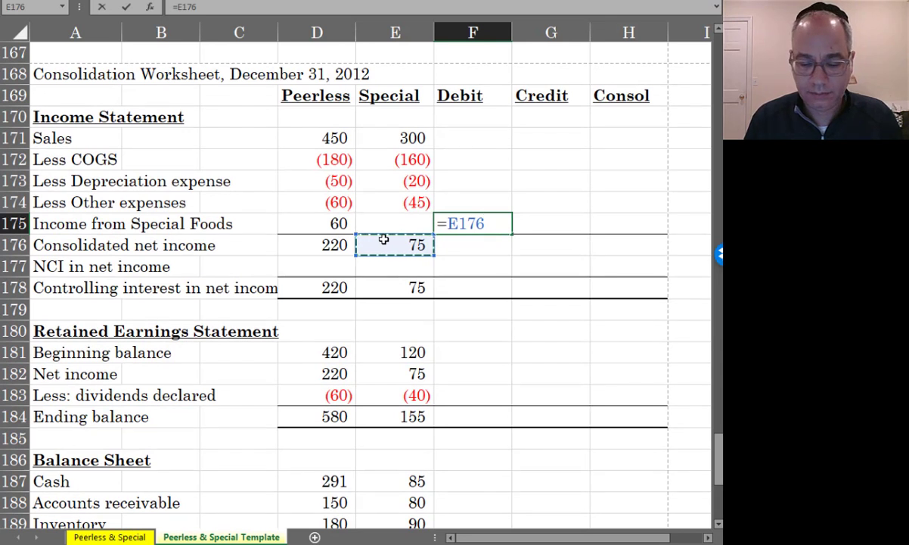
pyautogui.write('(')
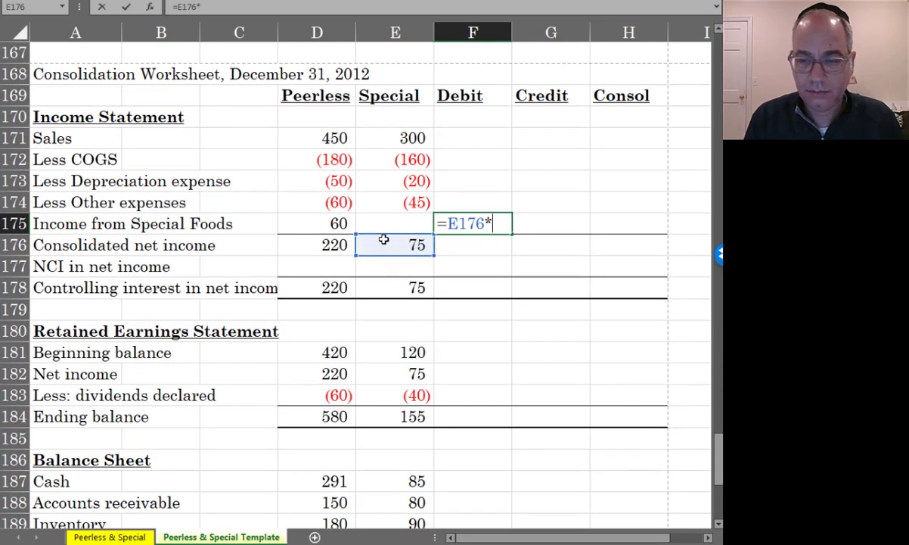
pyautogui.write('.8')
pyautogui.press('Return')
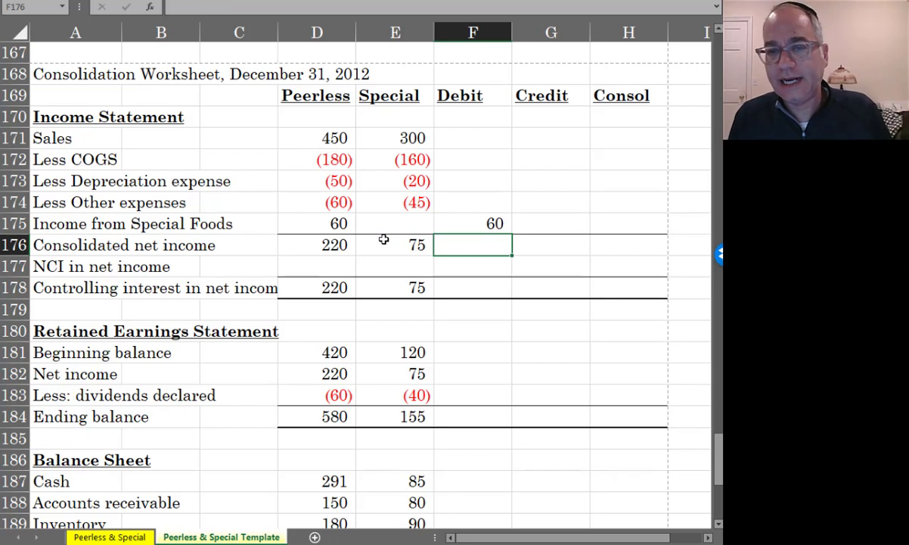
# Debit NCI in net income in F177 with 20% of Special's net income, =E176*.2.
pyautogui.press('Down')
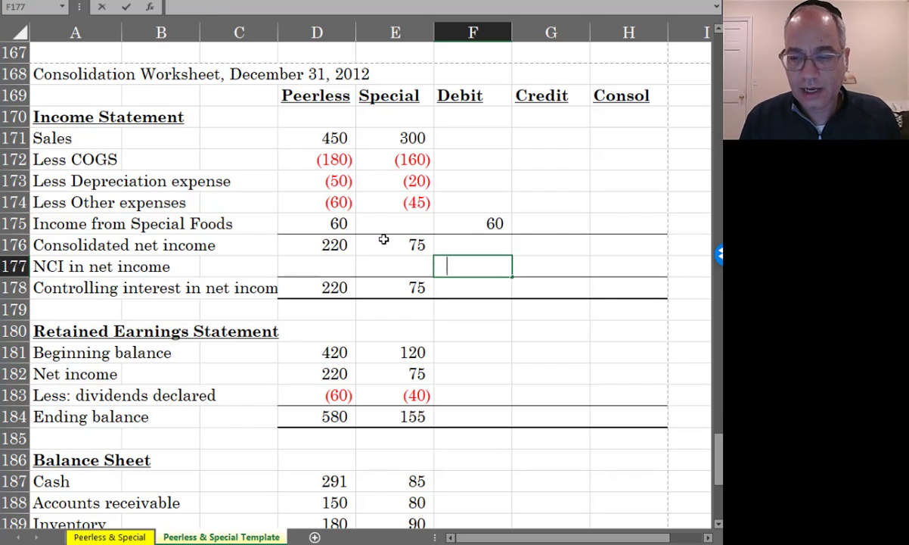
pyautogui.write('=')
pyautogui.click(384, 239)
pyautogui.write('*.2')
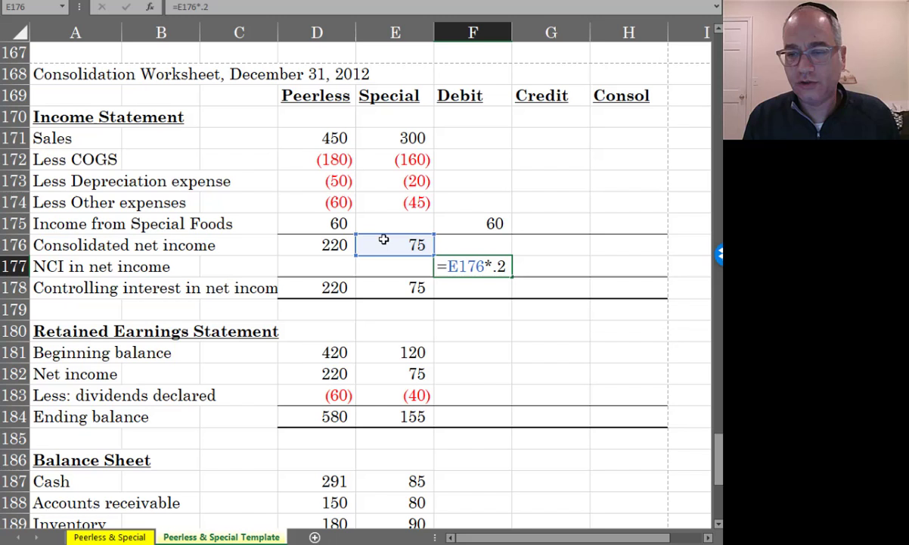
pyautogui.press('Return')
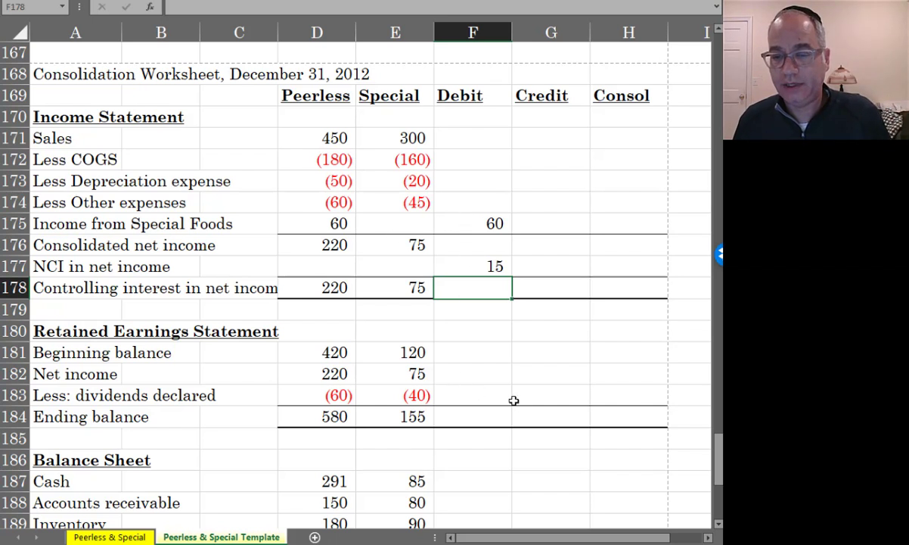
# Debit the beginning retained earnings balance in F181 by linking it to Special's beginning balance in E181.
pyautogui.click(472, 357)
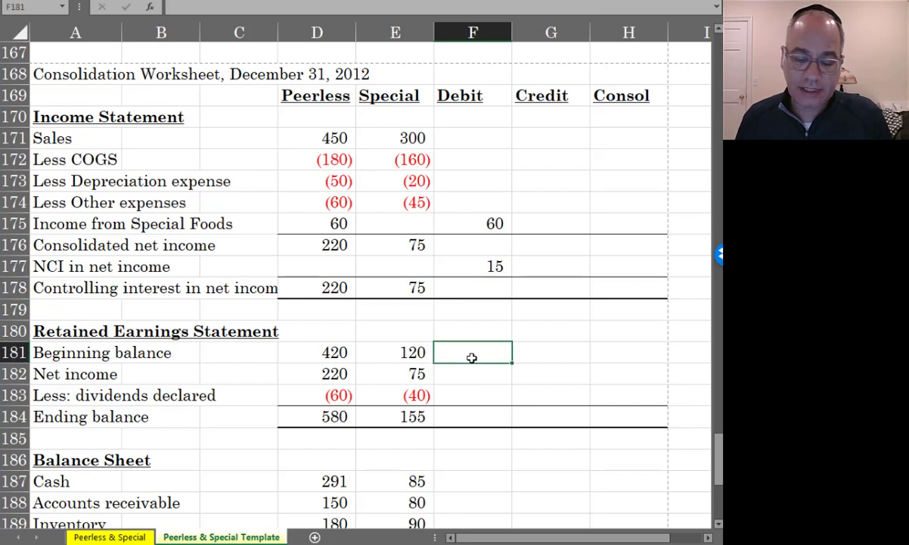
pyautogui.write('=')
pyautogui.press('Left')
pyautogui.press('Return')
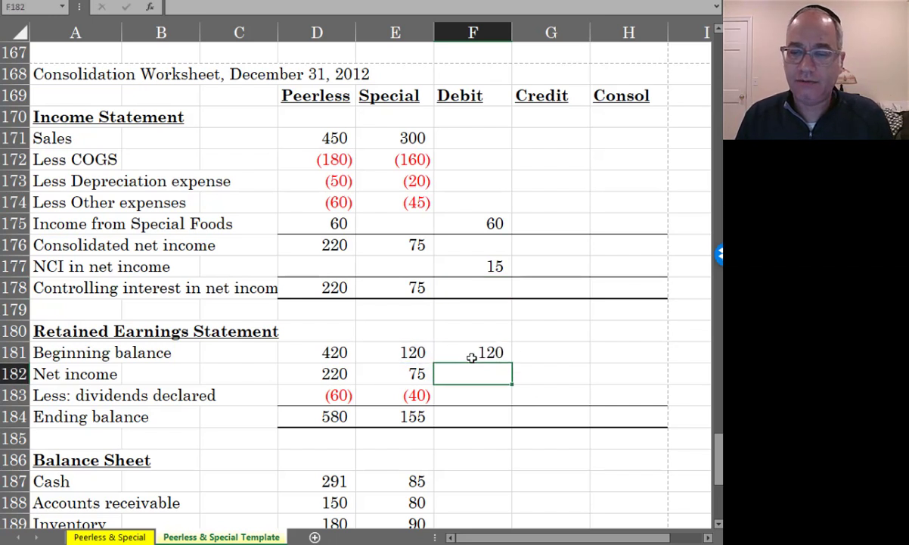
# Credit dividends declared in G183 with the negative of Special's dividends in E183.
pyautogui.press('Down')
pyautogui.press('Right')
pyautogui.write('-')
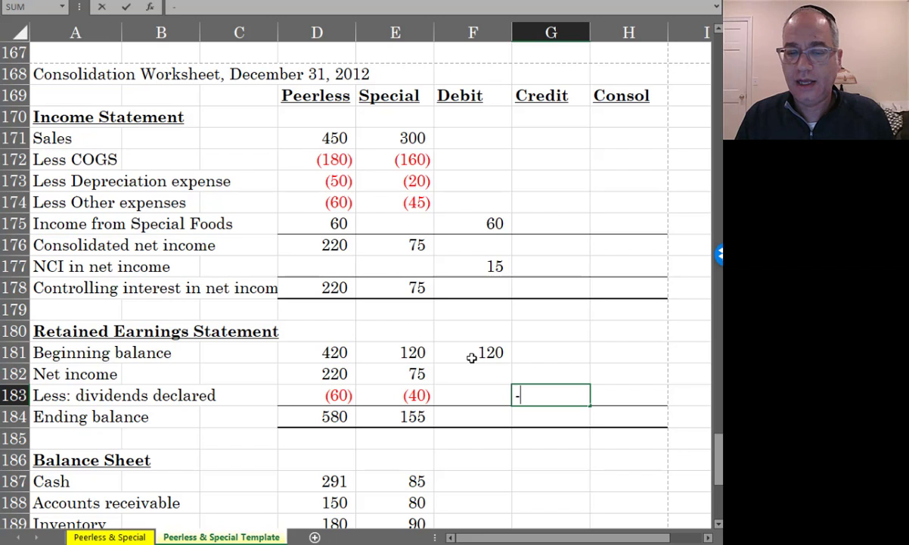
pyautogui.press('Left')
pyautogui.press('Left')
pyautogui.press('Return')
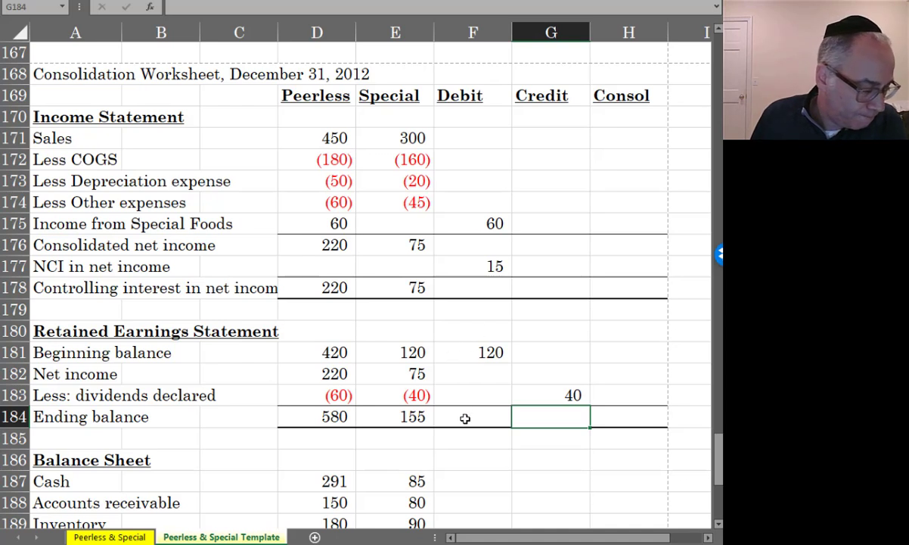
# Debit common stock in F198 of the balance sheet section by linking it to Special's common stock in E198.
pyautogui.scroll(-5, 465, 418)
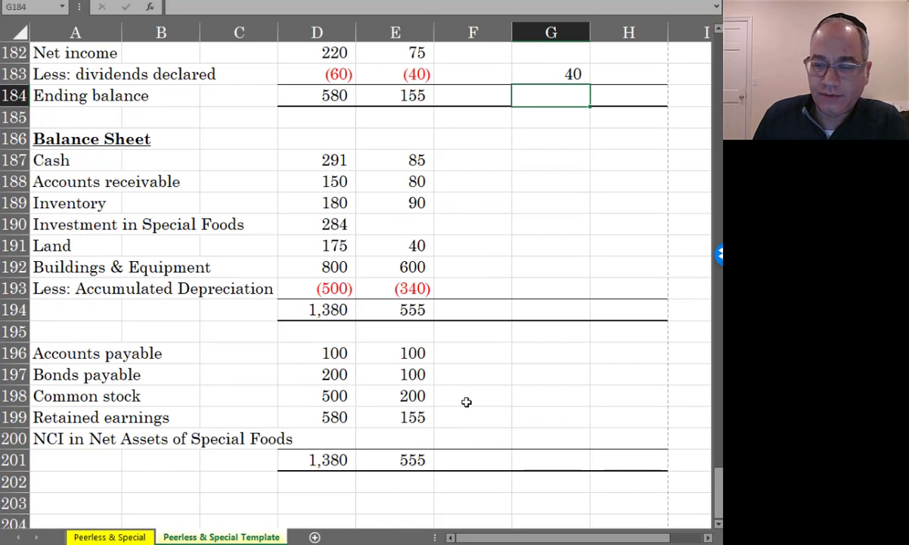
pyautogui.click(467, 401)
pyautogui.write('=')
pyautogui.press('Left')
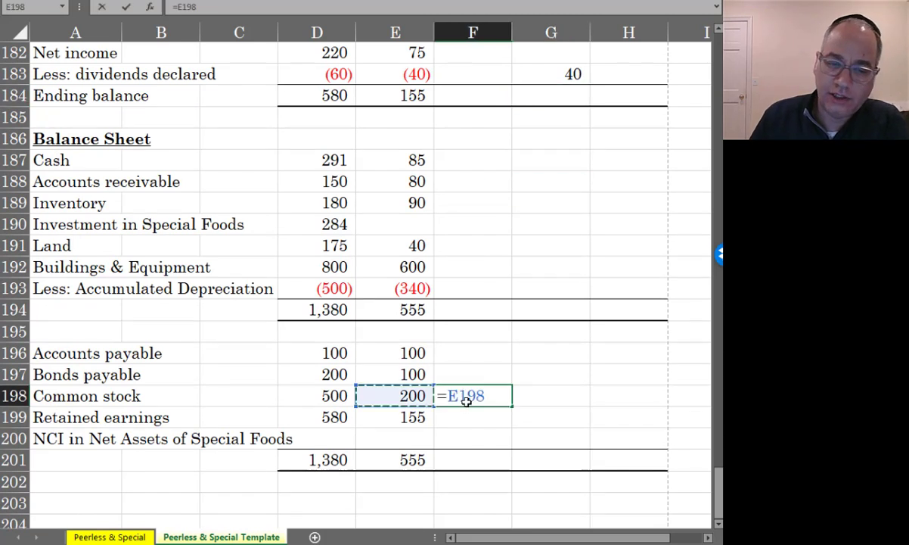
pyautogui.press('Return')
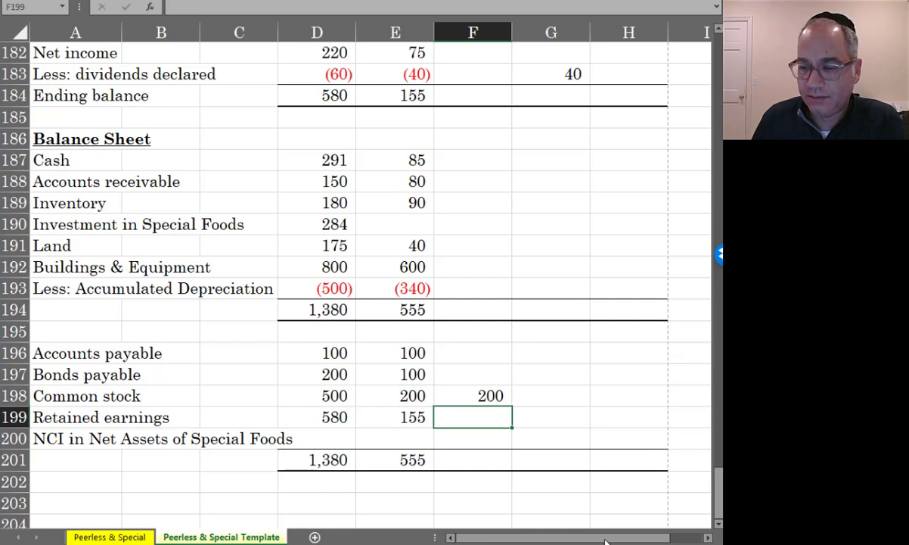
pyautogui.scroll(2, 605, 539)
pyautogui.scroll(-1, 605, 539)
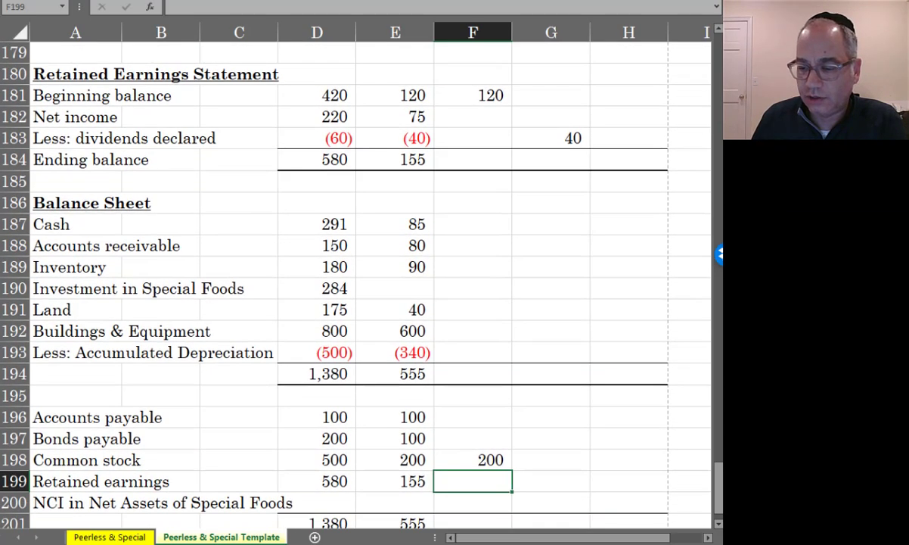
# Fill the elimination entries in F175, F177, F181, G183 and F198 with yellow.
pyautogui.keyDown('ctrl'); pyautogui.scroll(-2, 529, 484); pyautogui.keyUp('ctrl')
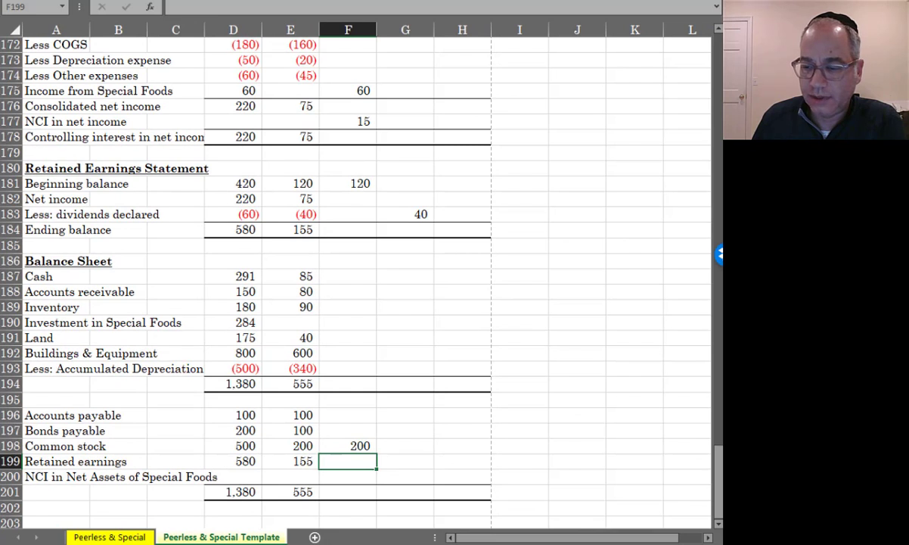
pyautogui.keyDown('ctrl'); pyautogui.scroll(1, 530, 464); pyautogui.keyUp('ctrl')
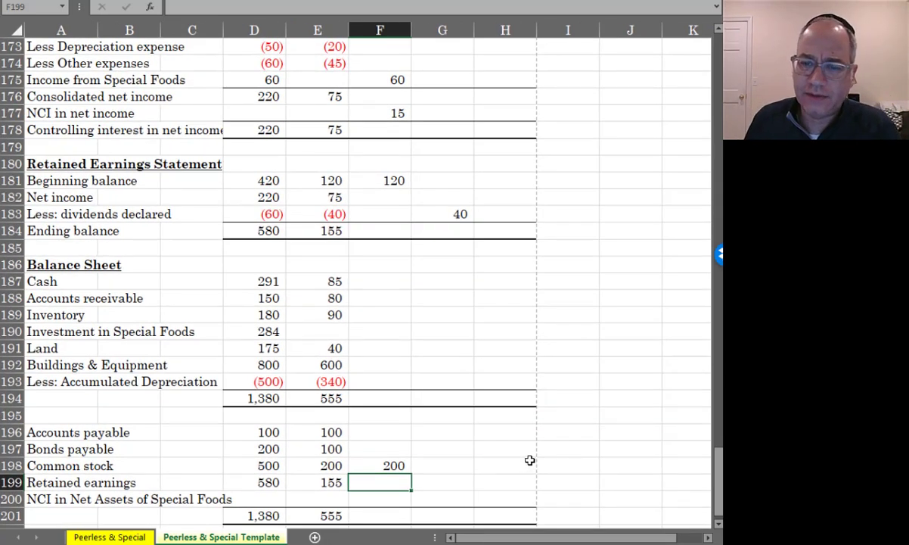
pyautogui.click(383, 81)
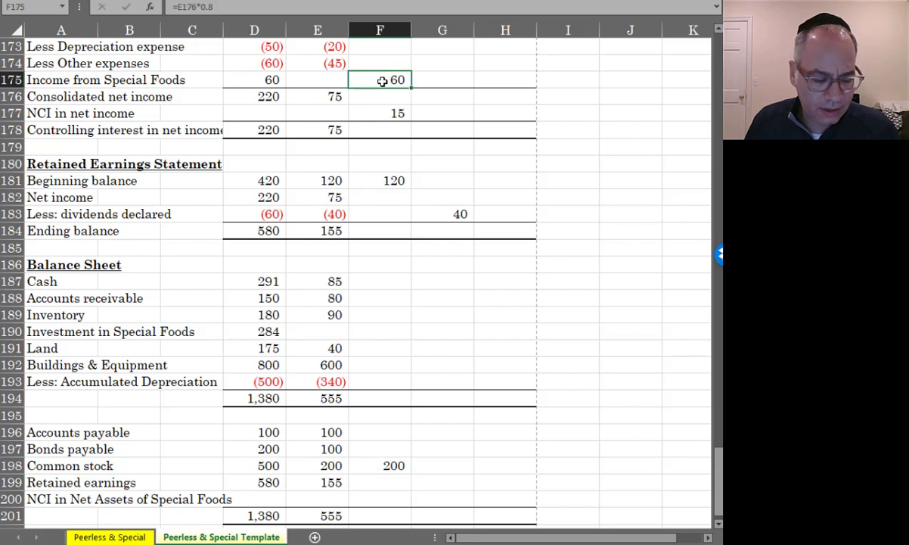
pyautogui.keyDown('ctrl'); pyautogui.click(382, 113); pyautogui.keyUp('ctrl')
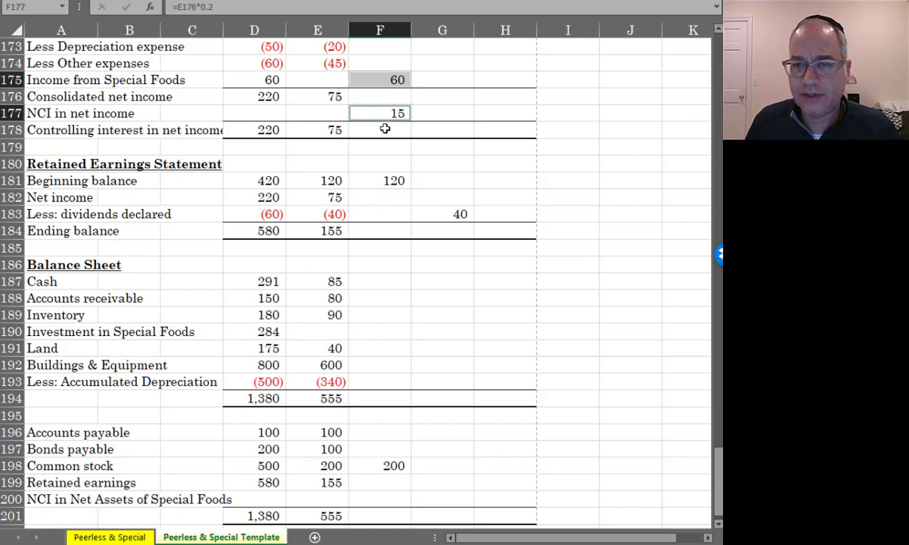
pyautogui.keyDown('ctrl'); pyautogui.click(382, 180); pyautogui.keyUp('ctrl')
pyautogui.keyDown('ctrl'); pyautogui.click(441, 214); pyautogui.keyUp('ctrl')
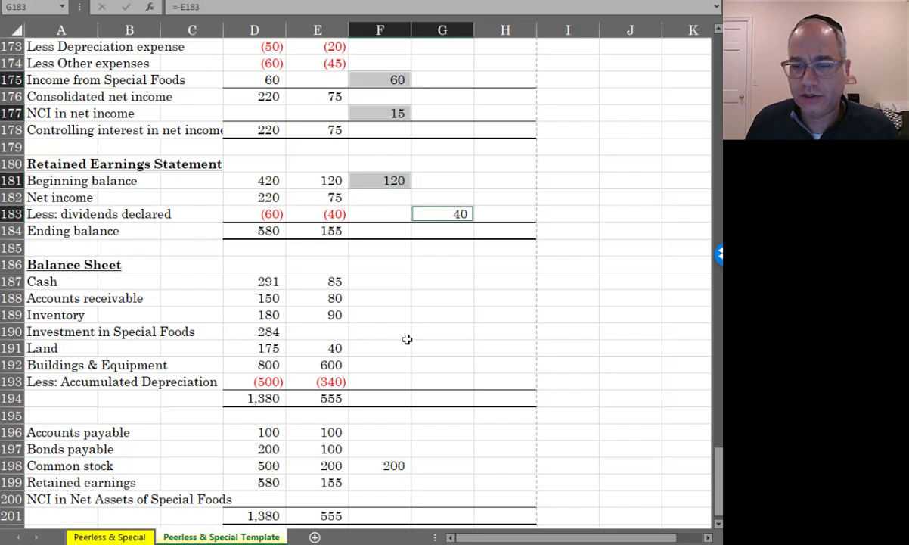
pyautogui.keyDown('ctrl'); pyautogui.click(378, 465); pyautogui.keyUp('ctrl')
pyautogui.rightClick(378, 465)
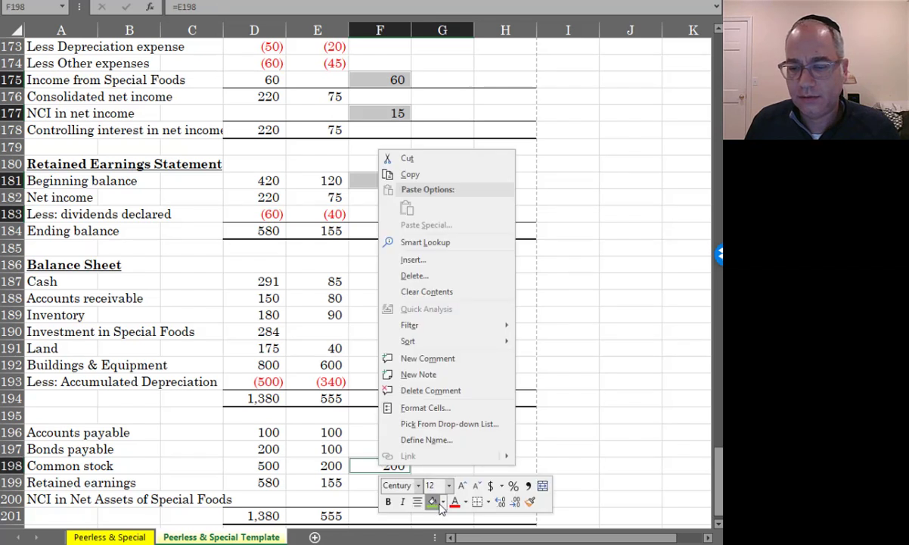
pyautogui.click(442, 503)
pyautogui.click(439, 433)
pyautogui.click(490, 348)
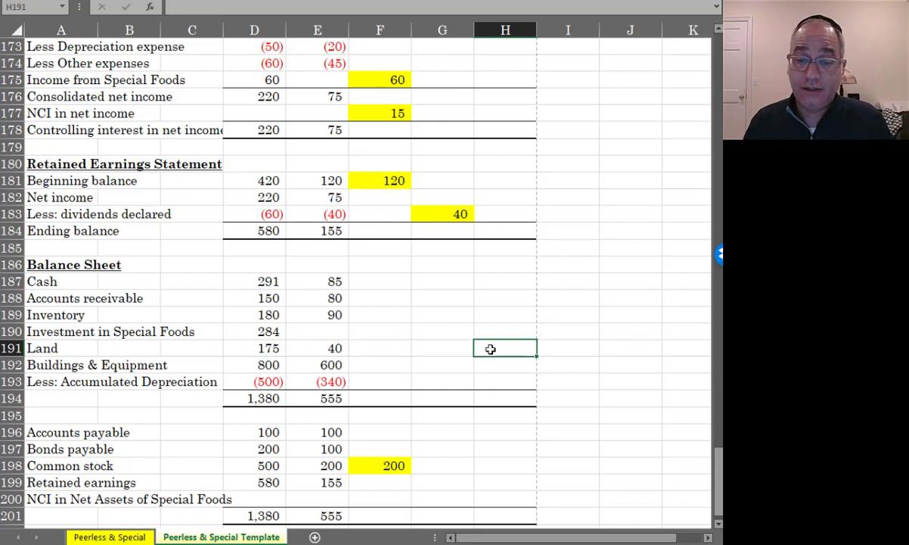
# Check the NCI's ending book value in E145 of the 2022 rollforward against the worksheet's NCI in net assets line.
pyautogui.click(493, 503)
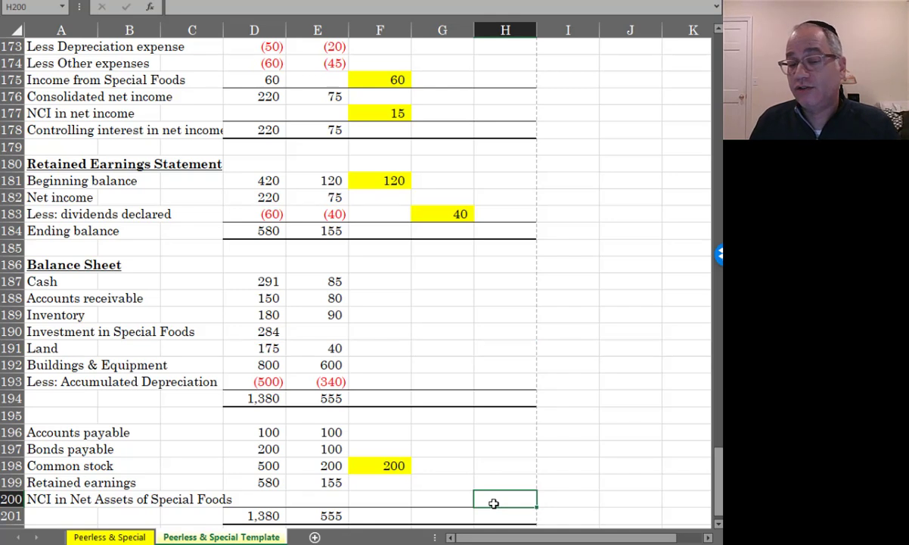
pyautogui.scroll(14, 493, 503)
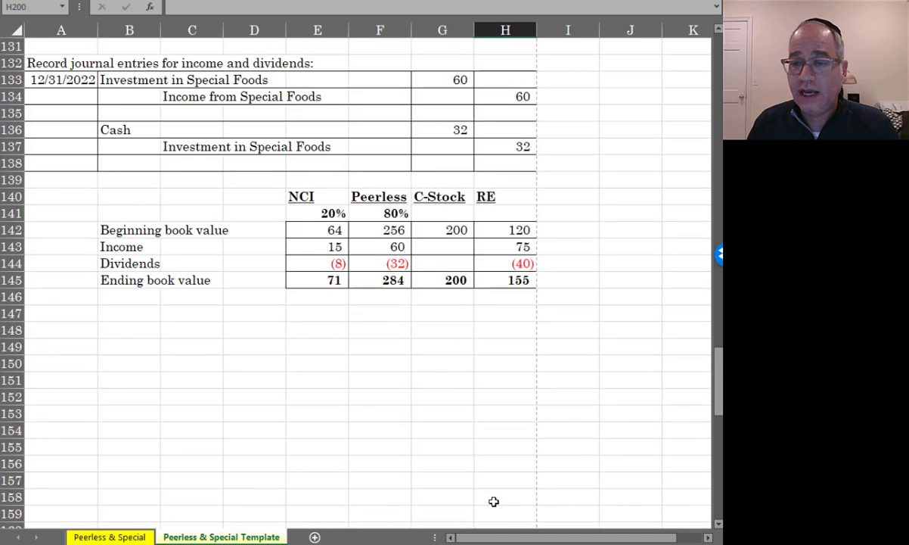
pyautogui.click(331, 280)
pyautogui.scroll(-12, 367, 333)
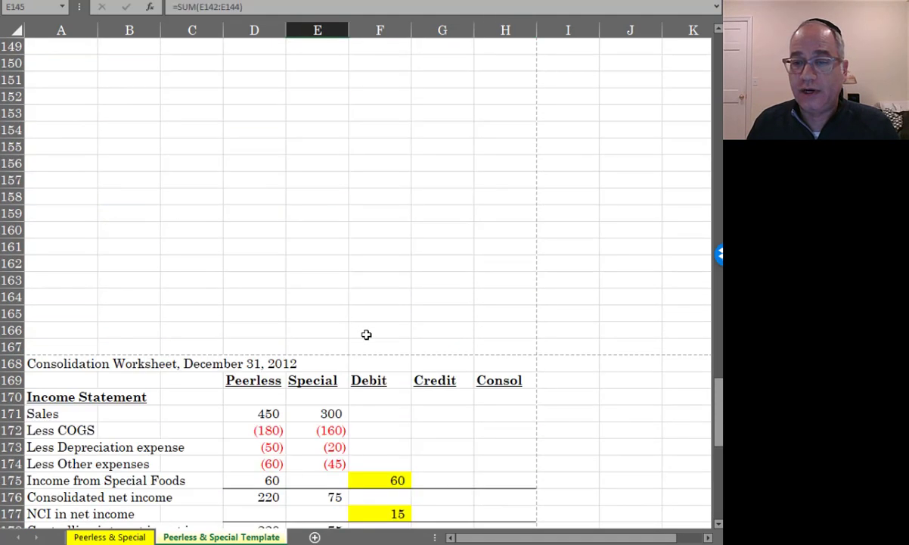
pyautogui.scroll(-3, 368, 332)
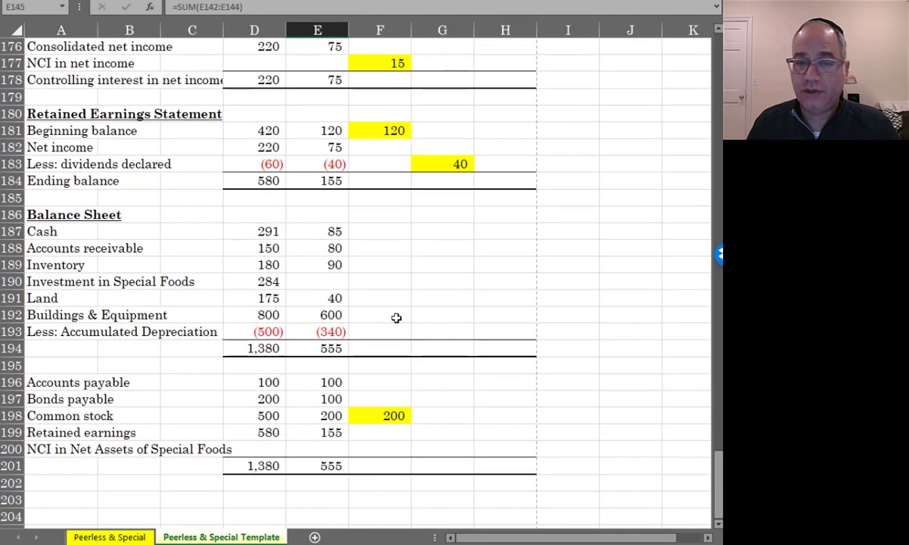
pyautogui.scroll(1, 492, 291)
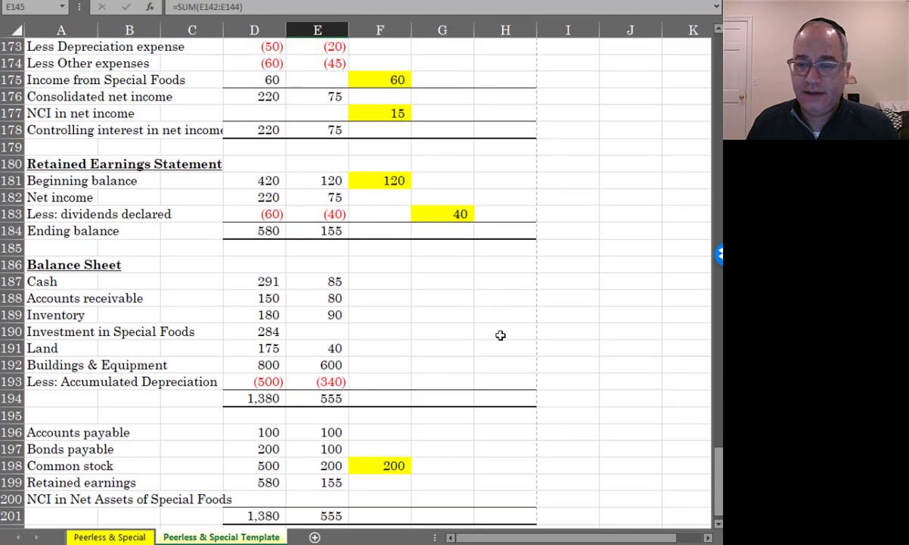
# Calculate the investment in Special Foods elimination in H190 with =.8*(F175+F177+F181+F198-G183).
pyautogui.click(502, 331)
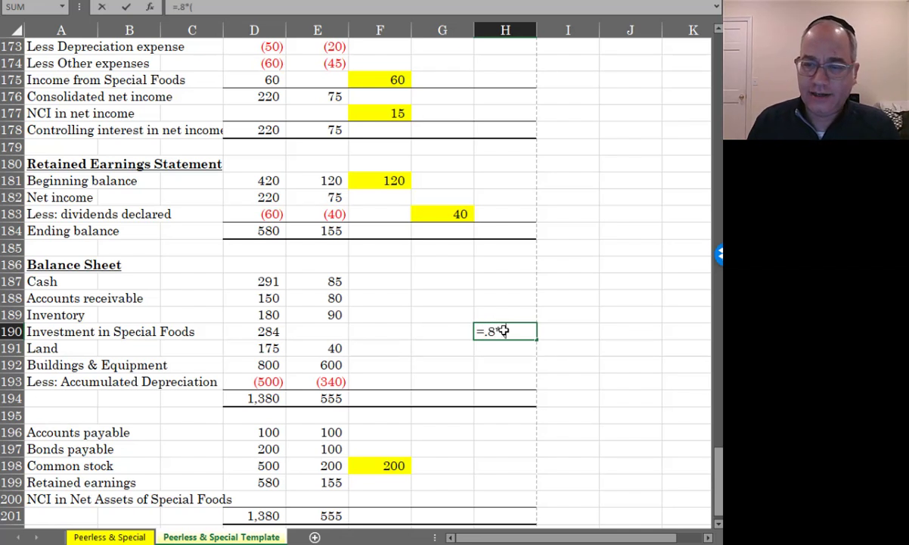
pyautogui.click(370, 81)
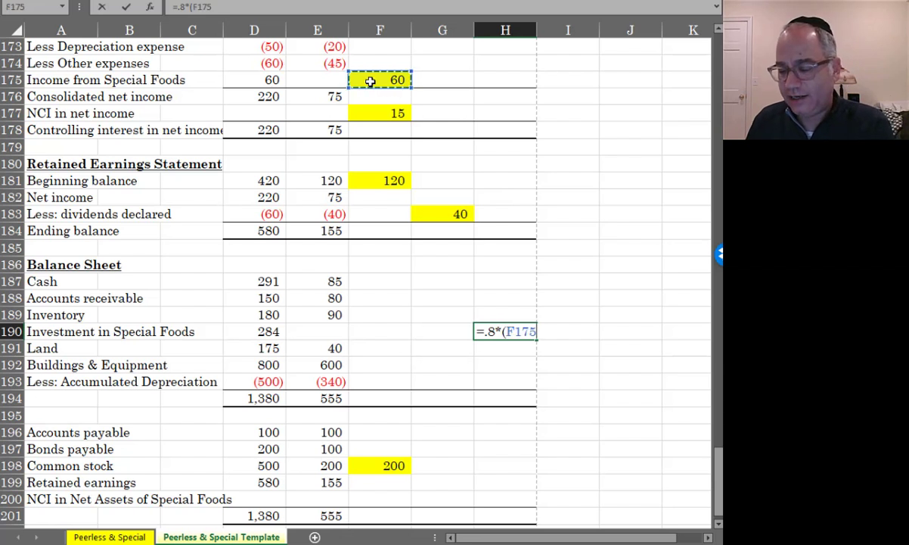
pyautogui.write('+')
pyautogui.click(367, 112)
pyautogui.write('+')
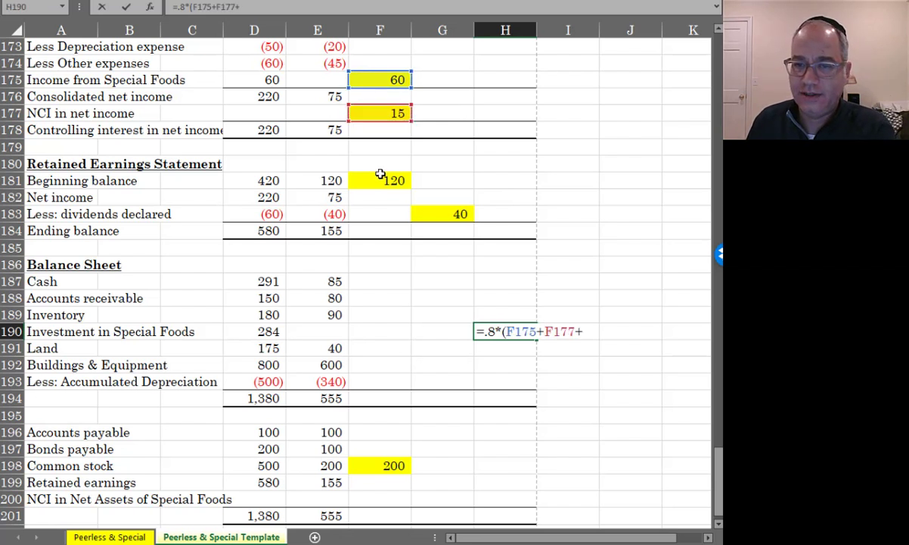
pyautogui.click(380, 179)
pyautogui.write('+')
pyautogui.click(384, 464)
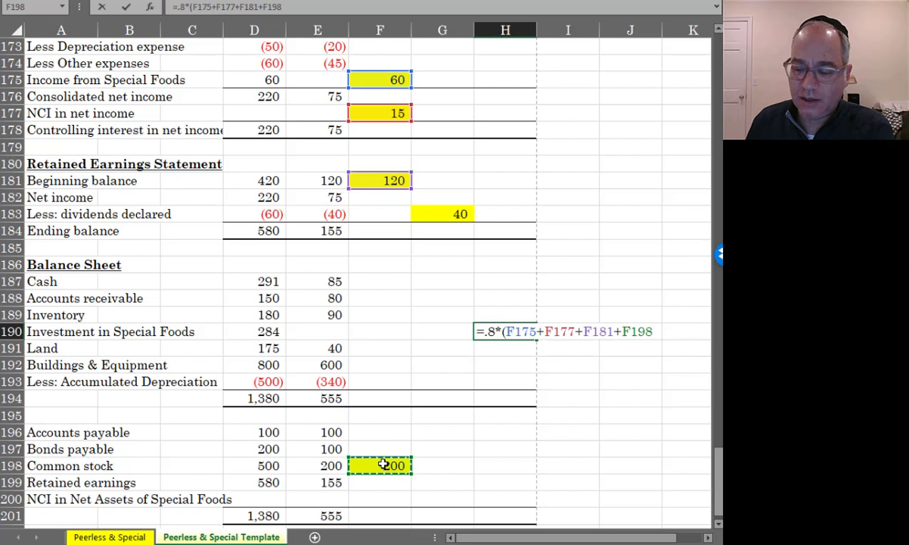
pyautogui.write('-')
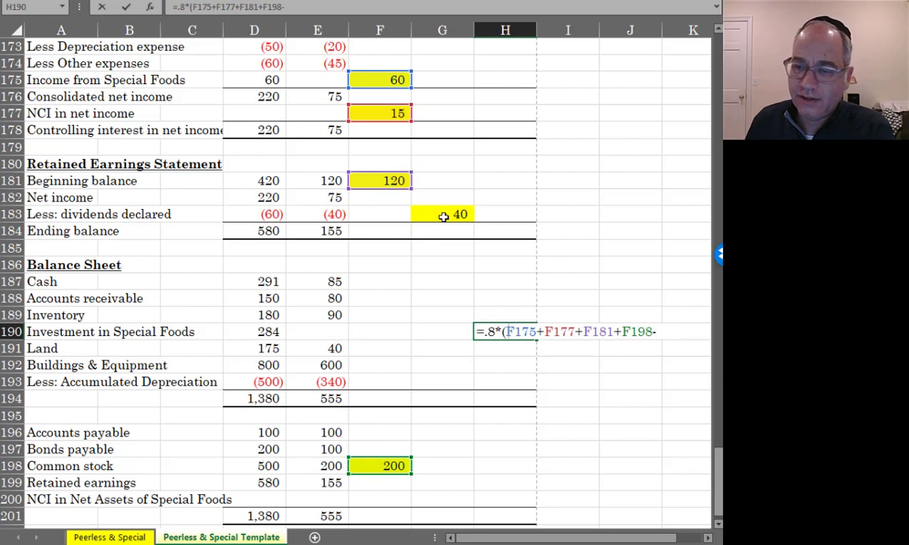
pyautogui.click(443, 217)
pyautogui.write(')')
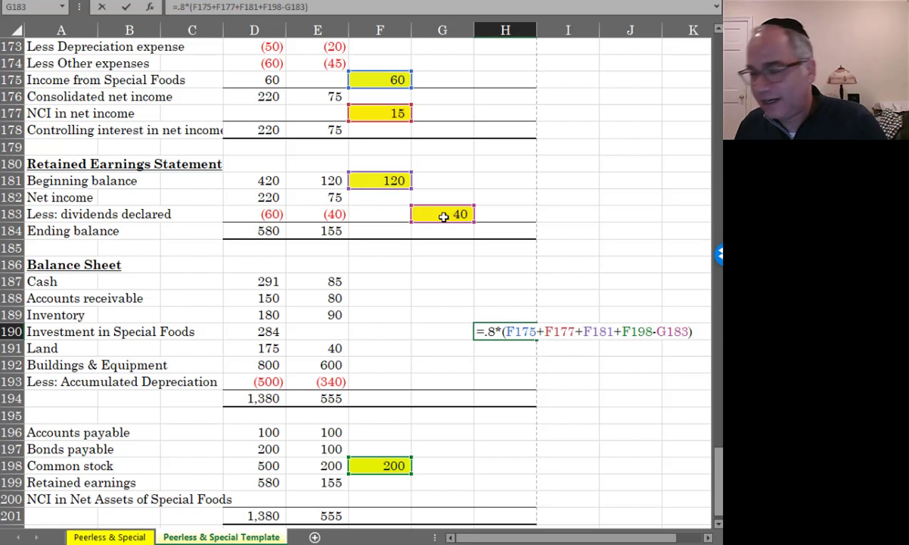
pyautogui.press('Return')
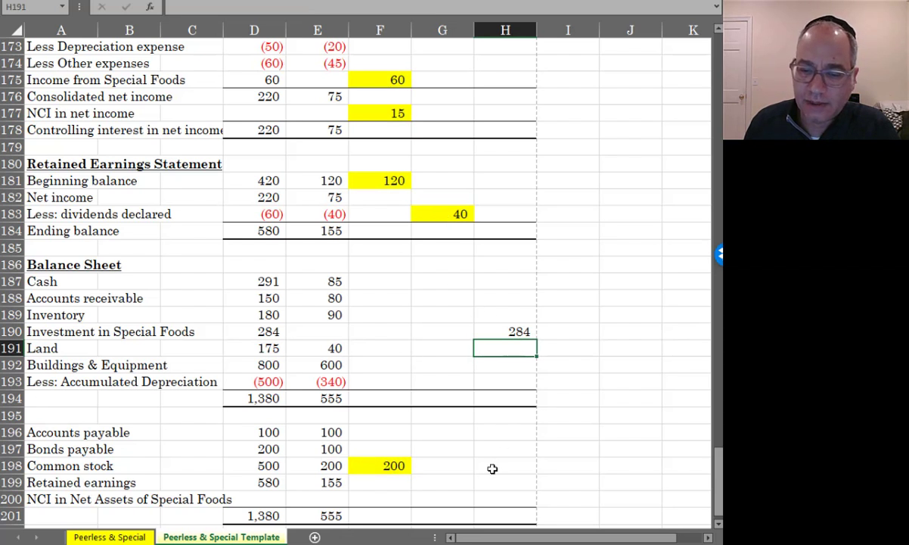
# Calculate NCI in net assets of Special Foods in H200 with =.2*(F175+F177+F181+F198-G183).
pyautogui.click(490, 496)
pyautogui.write('=')
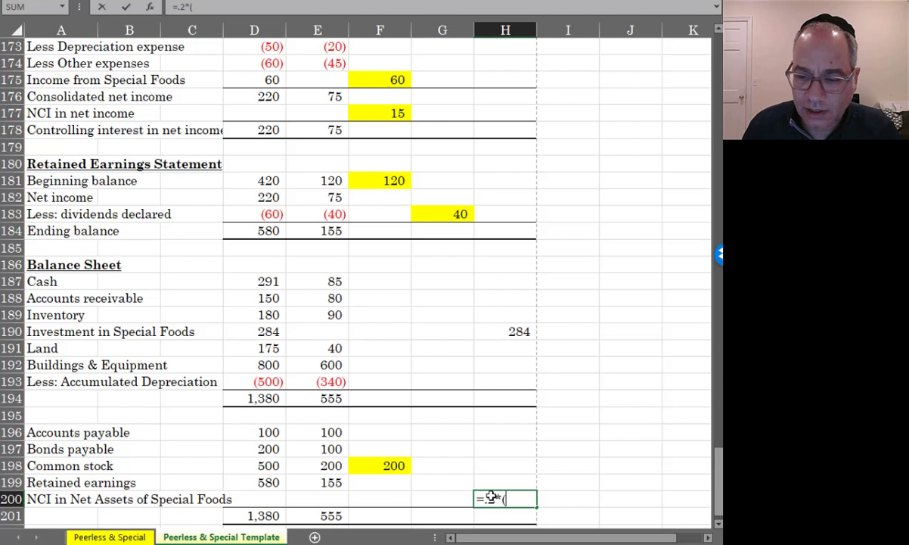
pyautogui.write('.2*(')
pyautogui.click(363, 80)
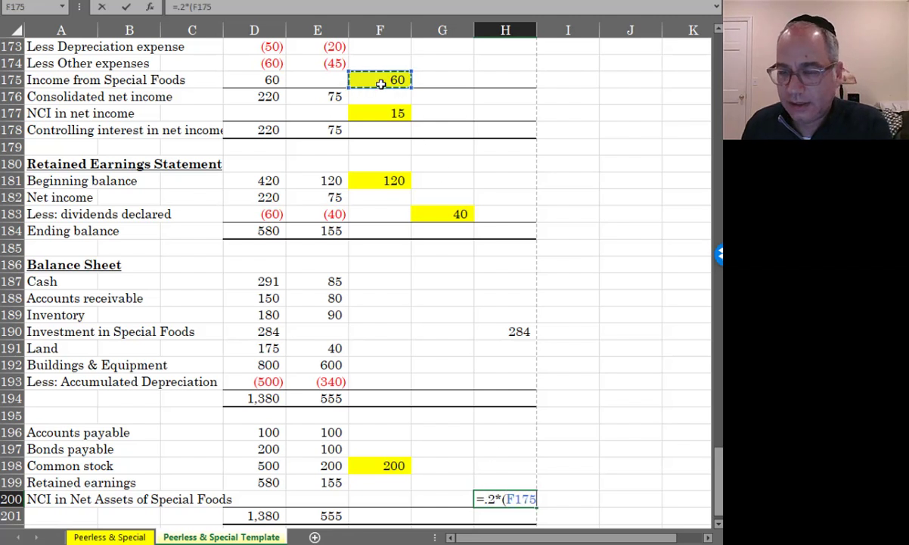
pyautogui.write('+')
pyautogui.click(381, 113)
pyautogui.write('+')
pyautogui.click(378, 181)
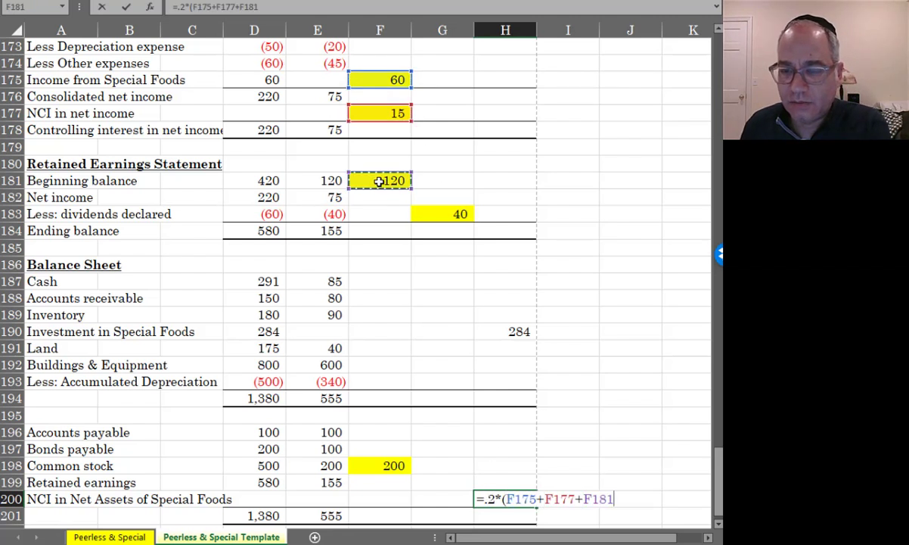
pyautogui.write('+')
pyautogui.click(381, 465)
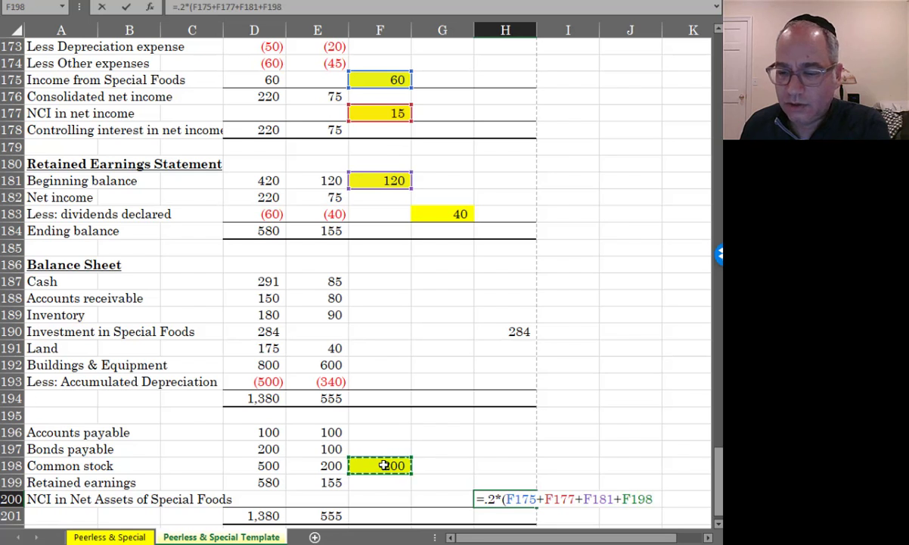
pyautogui.write('-')
pyautogui.click(444, 217)
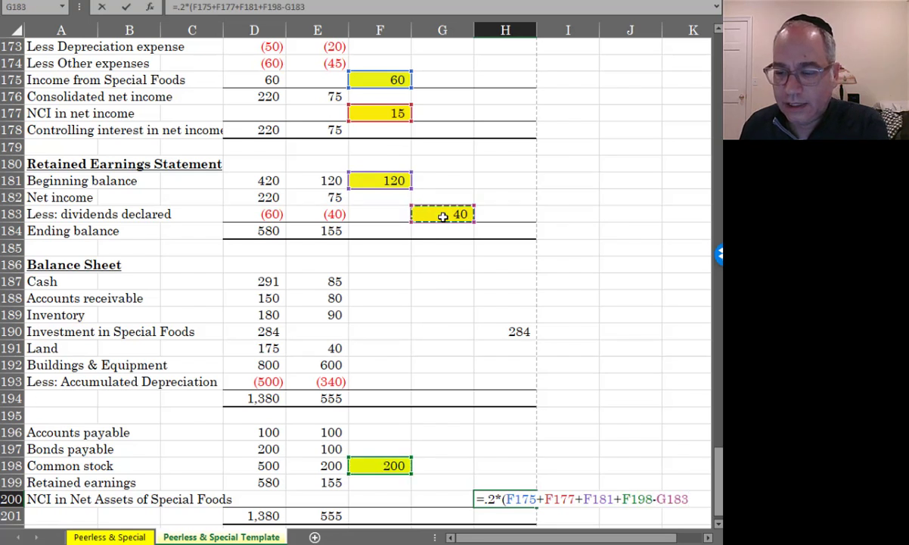
pyautogui.press('Return')
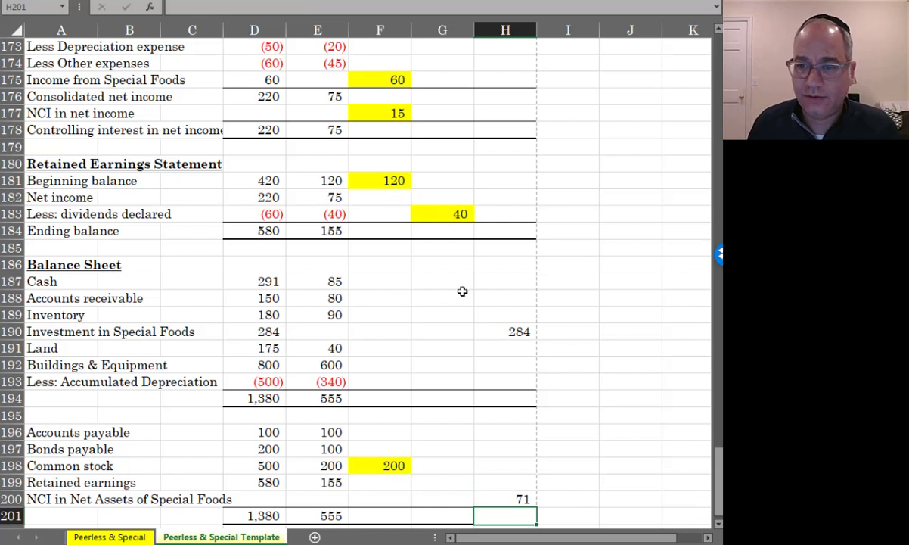
# Move the investment and NCI in net assets formulas from H190 and H200 into the Credit column cells G190 and G200.
pyautogui.press('Up')
pyautogui.press('Up')
pyautogui.press('Up')
pyautogui.press('Up')
pyautogui.press('Up')
pyautogui.press('Up')
pyautogui.press('Up')
pyautogui.press('Up')
pyautogui.press('Up')
pyautogui.press('Up')
pyautogui.press('Up')
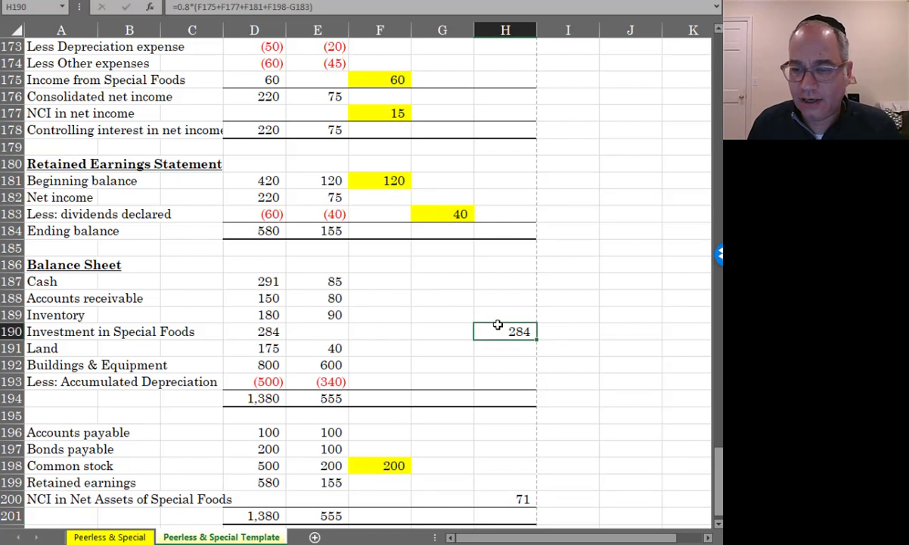
pyautogui.moveTo(498, 325); pyautogui.dragTo(458, 331)
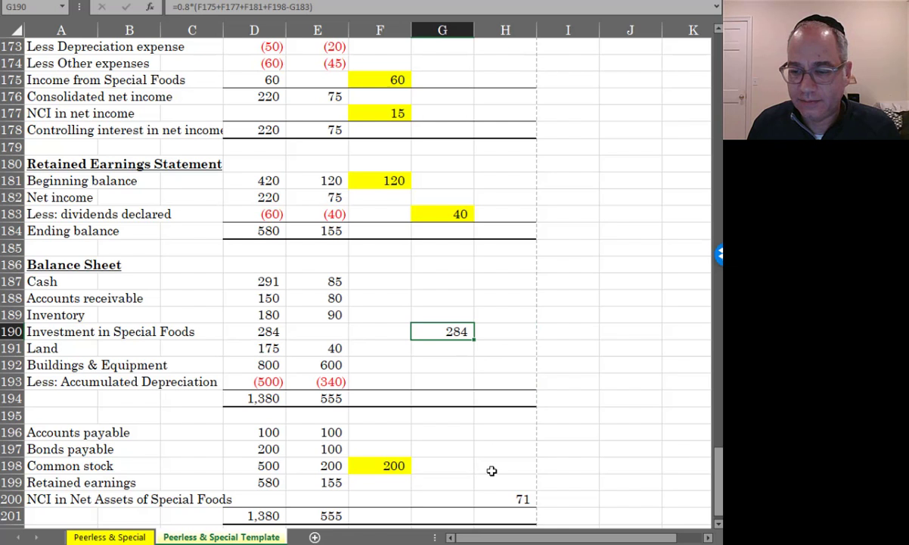
pyautogui.click(493, 499)
pyautogui.moveTo(493, 498); pyautogui.dragTo(458, 498)
pyautogui.click(489, 482)
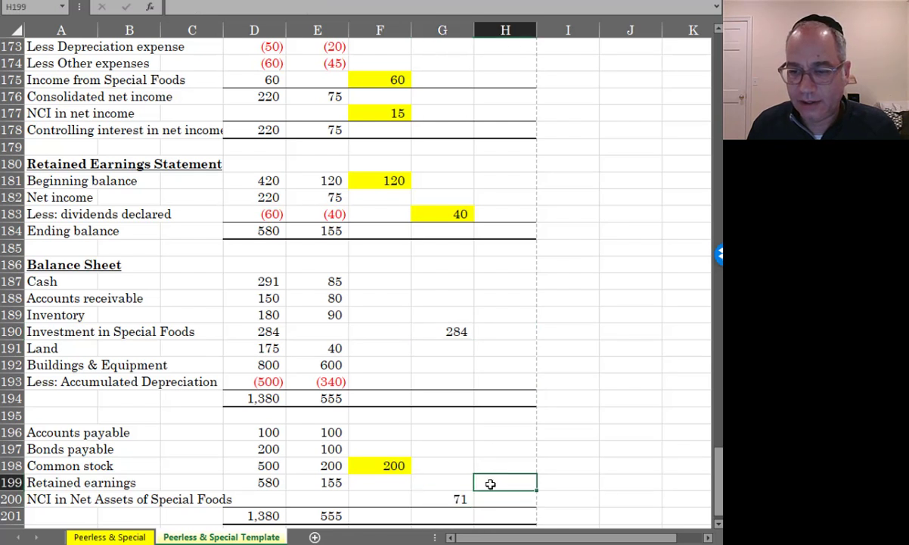
# Fill the investment and NCI in net assets credits in G190 and G200 with yellow.
pyautogui.click(438, 499)
pyautogui.keyDown('ctrl'); pyautogui.click(442, 330); pyautogui.keyUp('ctrl')
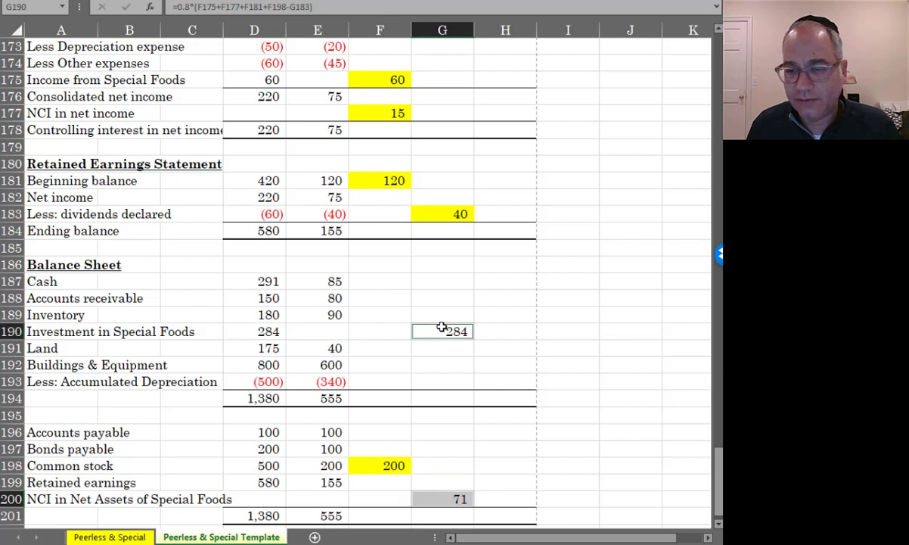
pyautogui.rightClick(440, 330)
pyautogui.click(496, 365)
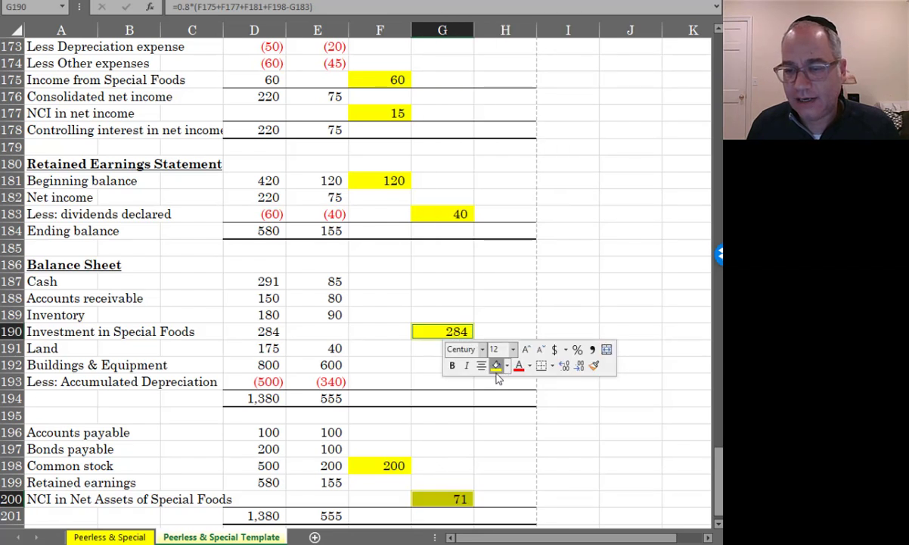
pyautogui.click(428, 383)
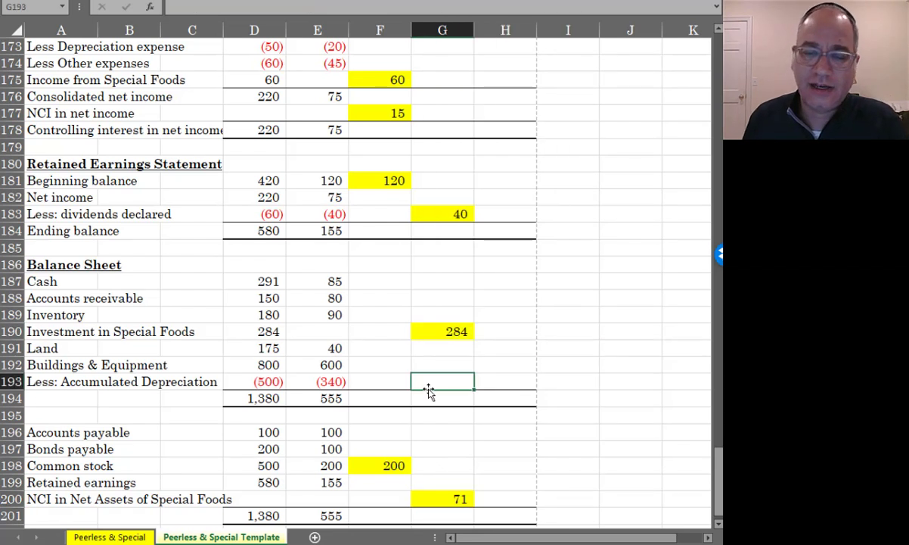
# Debit accumulated depreciation in F193 by linking it to the earlier worksheet's accumulated depreciation debit in F109.
pyautogui.click(385, 382)
pyautogui.write('=')
pyautogui.scroll(19, 384, 367)
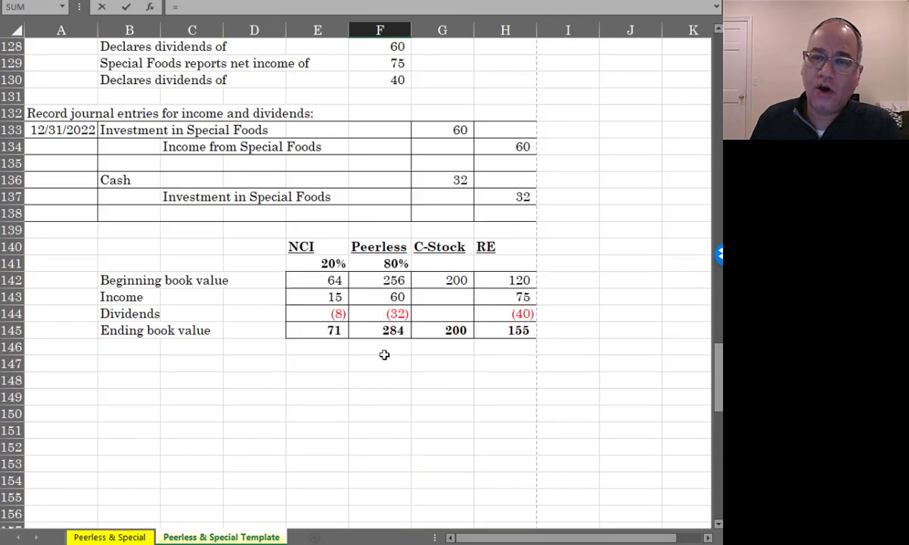
pyautogui.scroll(4, 386, 354)
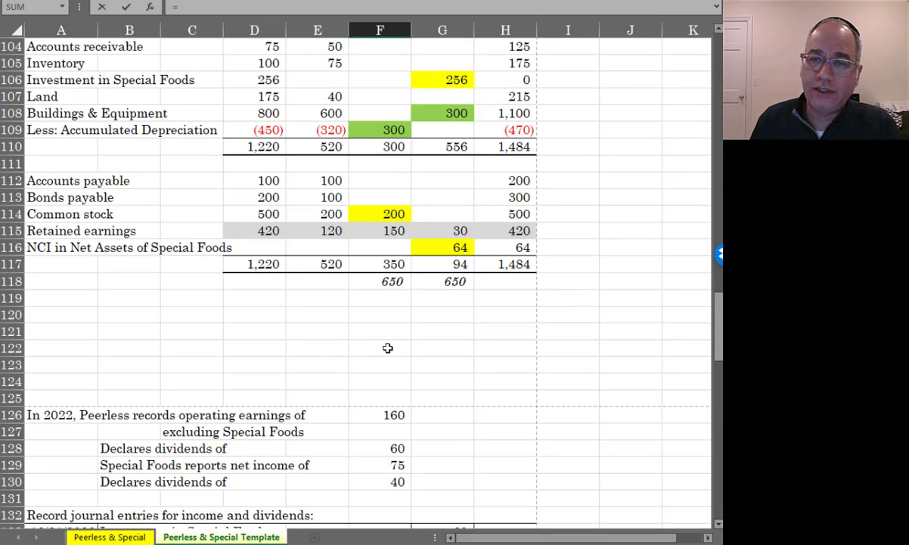
pyautogui.click(386, 131)
pyautogui.press('Return')
# Credit Buildings & Equipment in G192 by linking it to the accumulated depreciation debit in F193.
pyautogui.click(428, 492)
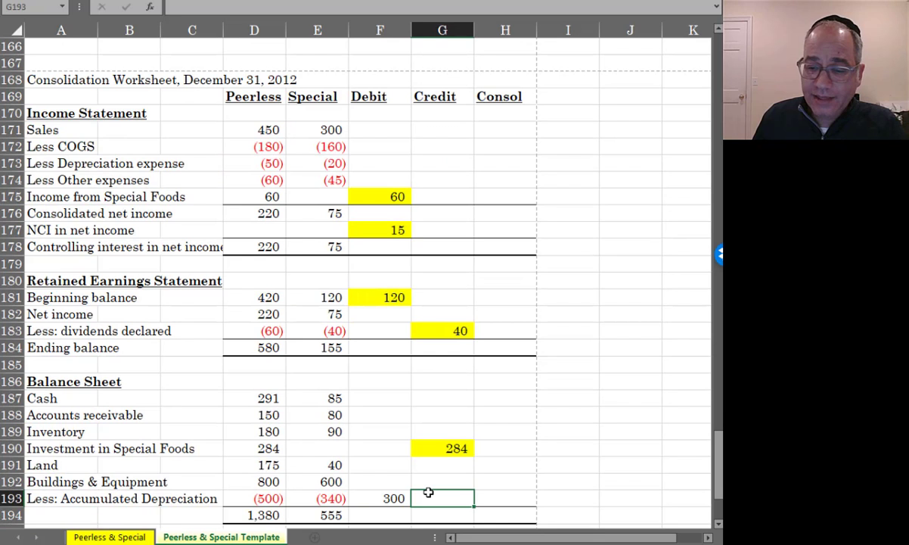
pyautogui.click(432, 479)
pyautogui.write('=')
pyautogui.click(395, 497)
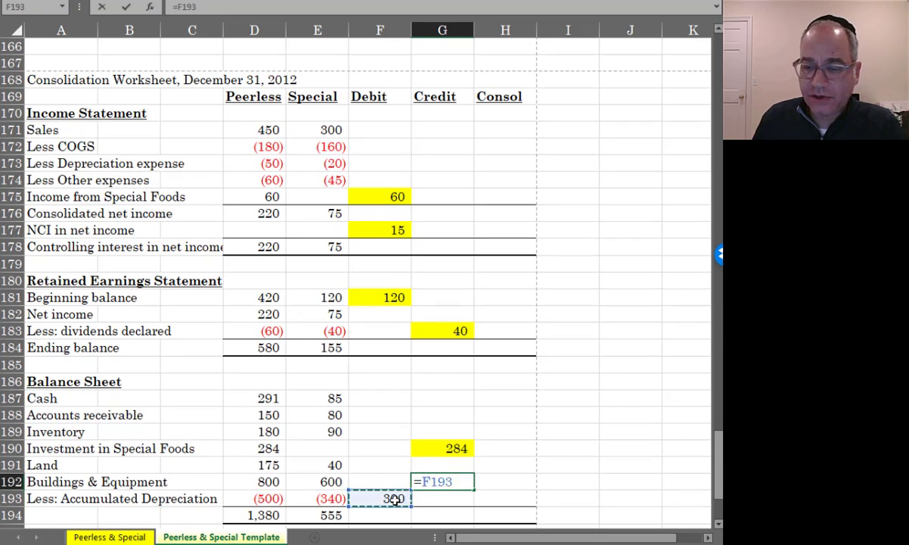
pyautogui.press('Return')
pyautogui.scroll(-2, 509, 424)
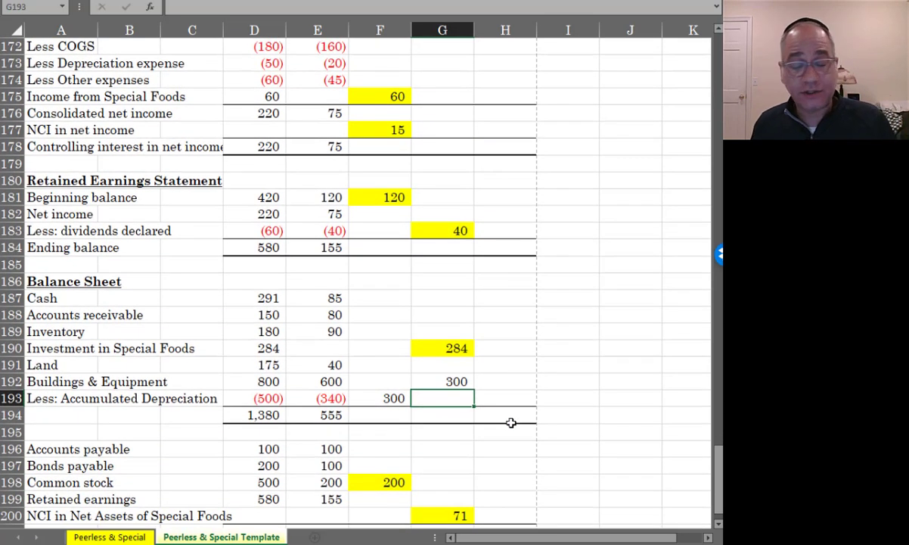
# Fill the accumulated depreciation entry cells G192 and F193 with green.
pyautogui.click(446, 381)
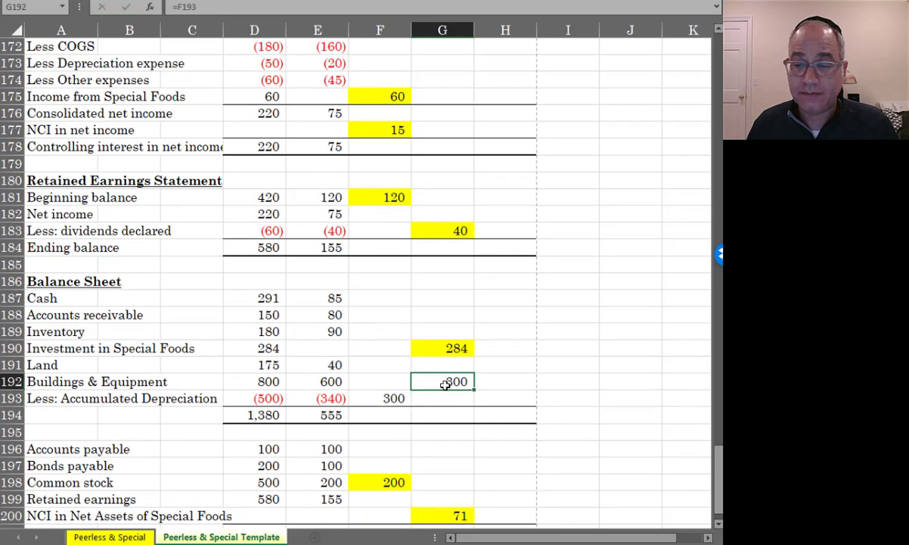
pyautogui.rightClick(386, 399)
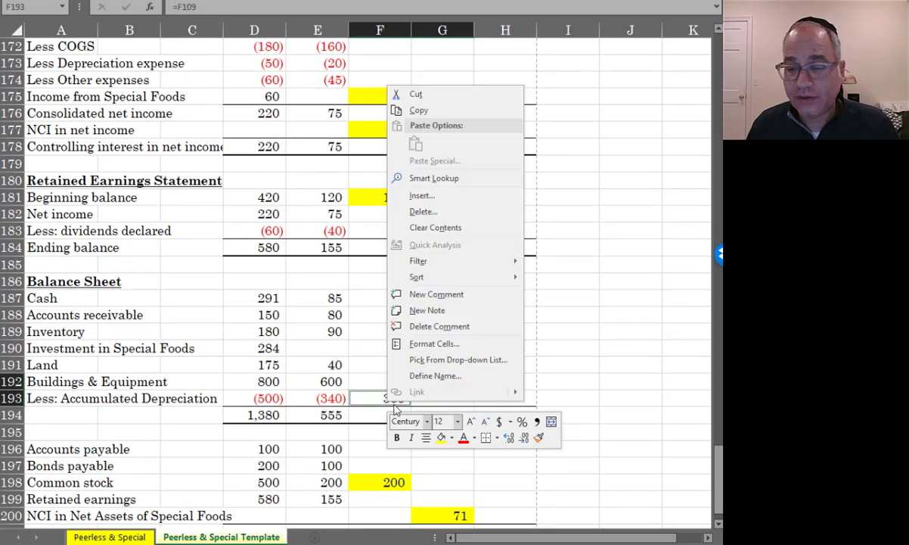
pyautogui.click(451, 443)
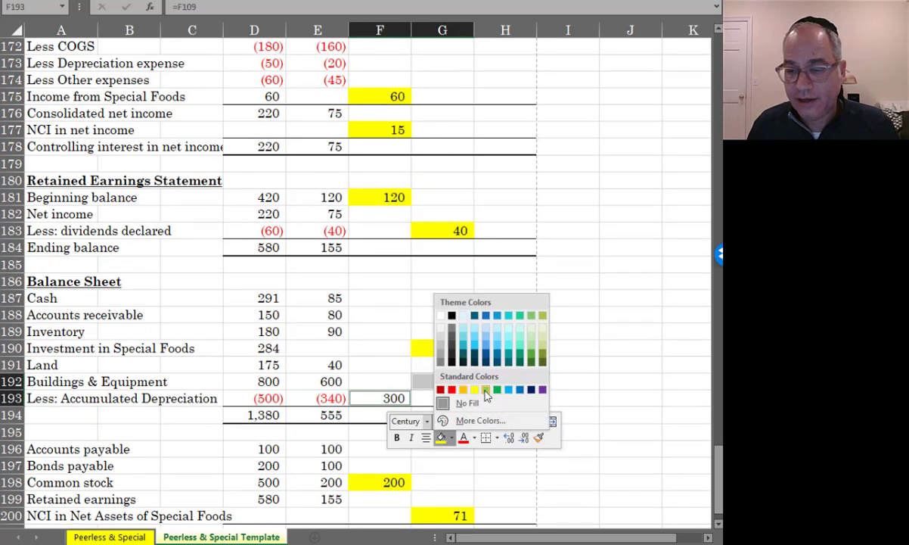
pyautogui.click(446, 388)
pyautogui.click(441, 399)
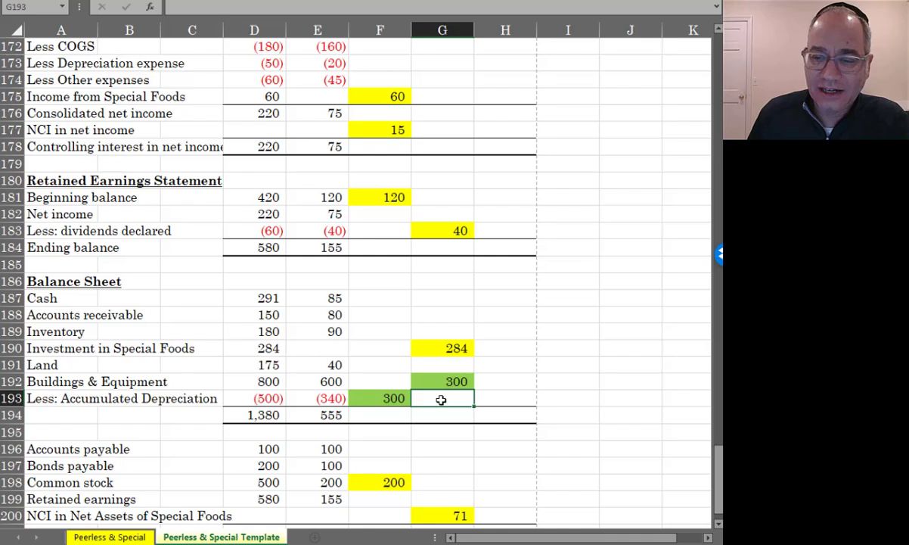
# Calculate consolidated sales in H171 with =D171+E171-F171+G171.
pyautogui.scroll(-1, 441, 400)
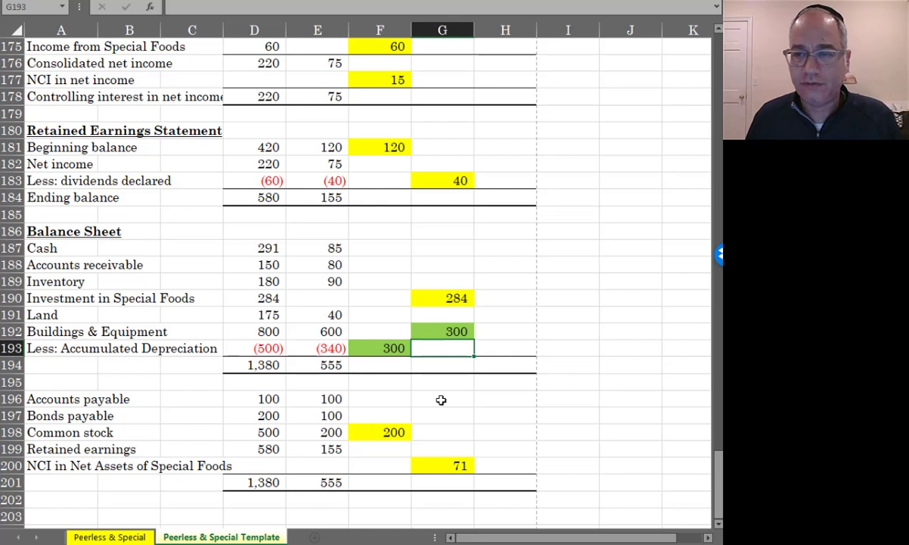
pyautogui.scroll(2, 441, 399)
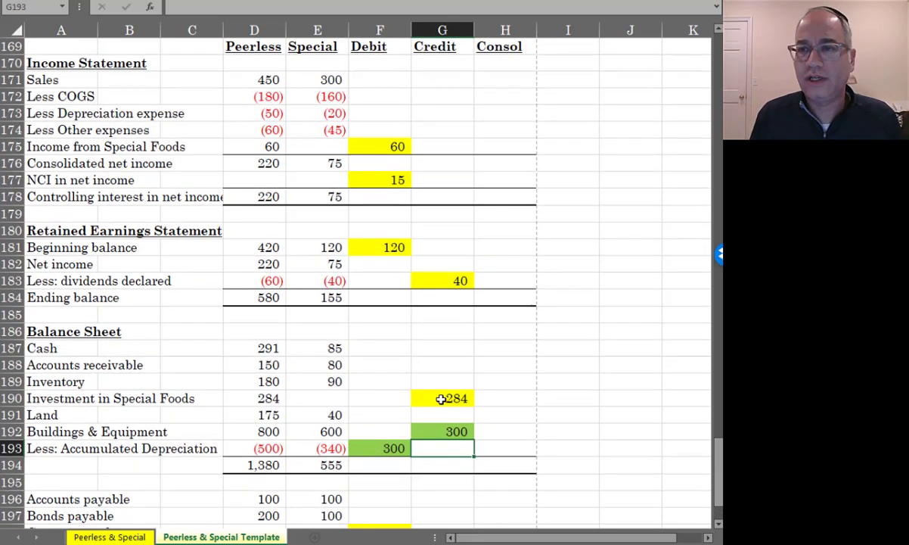
pyautogui.click(509, 80)
pyautogui.write('=')
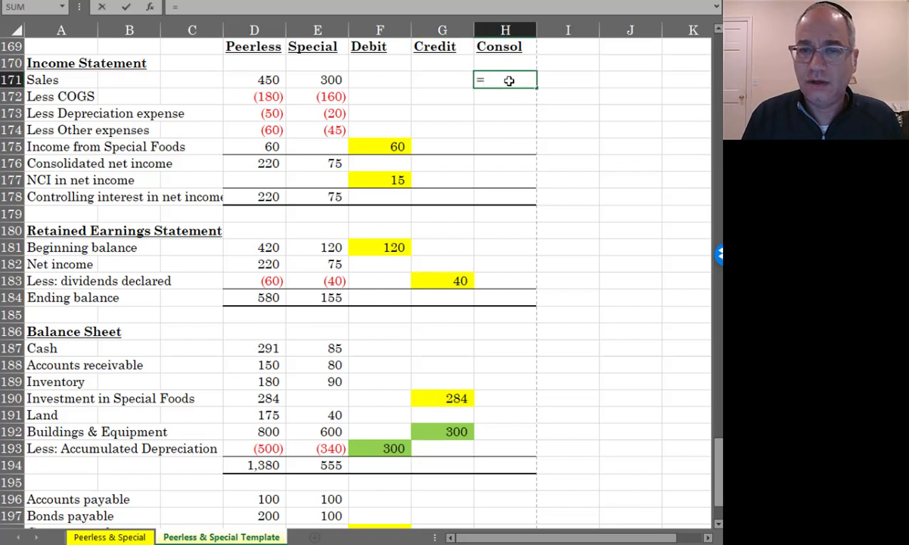
pyautogui.press('Left')
pyautogui.press('Left')
pyautogui.press('Left')
pyautogui.press('Left')
pyautogui.write('+')
pyautogui.press('Left')
pyautogui.press('Left')
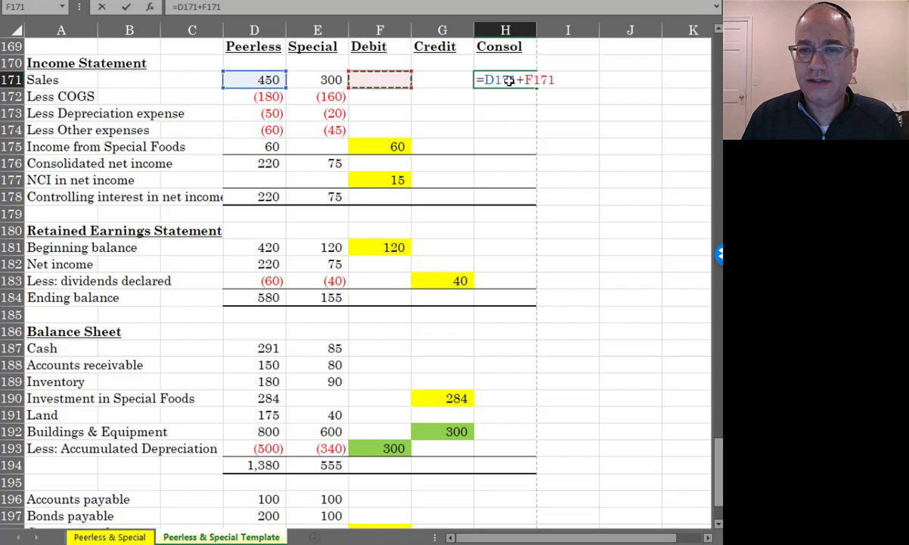
pyautogui.press('Left')
pyautogui.write('-')
pyautogui.press('Left')
pyautogui.press('Left')
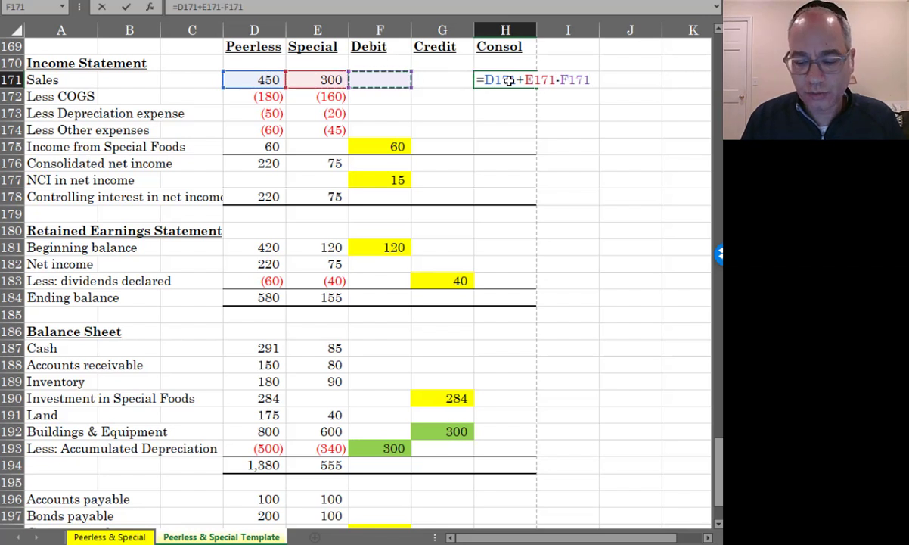
pyautogui.write('+')
pyautogui.press('Left')
pyautogui.press('Return')
# Fill the consolidated sales formula down from H171 through Income from Special Foods in H175.
pyautogui.moveTo(509, 80); pyautogui.dragTo(509, 96)
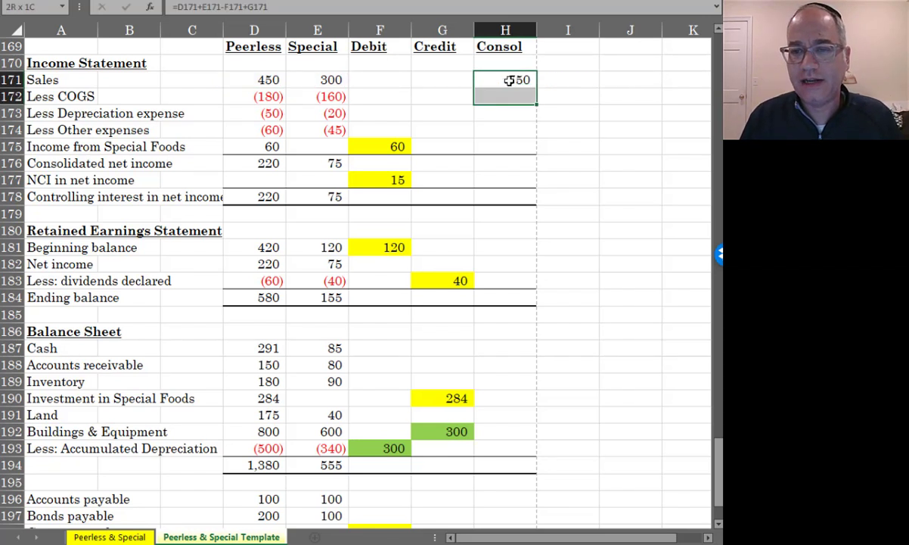
pyautogui.hotkey('shift', 'Down')
pyautogui.hotkey('shift', 'Down')
pyautogui.hotkey('shift', 'Down')
pyautogui.hotkey('ctrl', 'd')
pyautogui.press('Down')
pyautogui.press('Down')
pyautogui.press('Down')
pyautogui.press('Down')
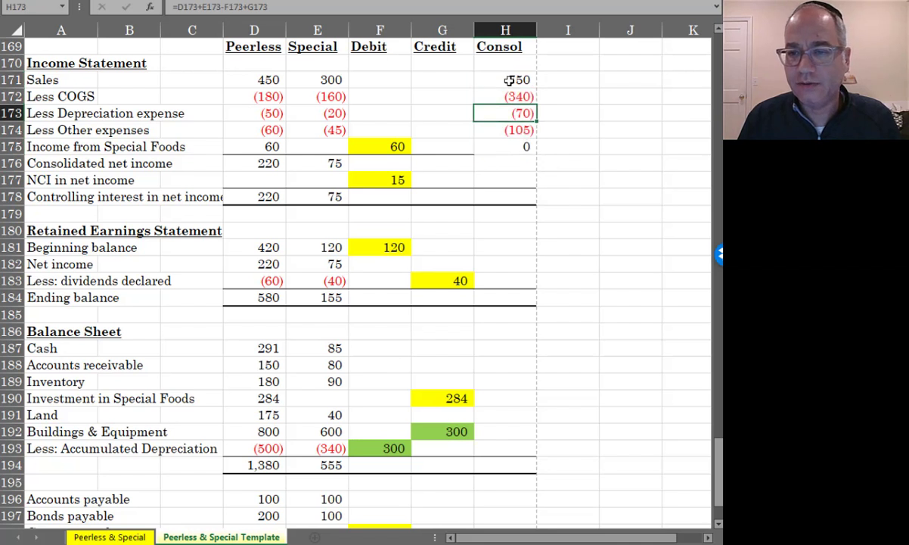
# Copy the consolidation formula from H174 into the NCI in net income row at H177.
pyautogui.press('Up')
pyautogui.hotkey('ctrl', 'c')
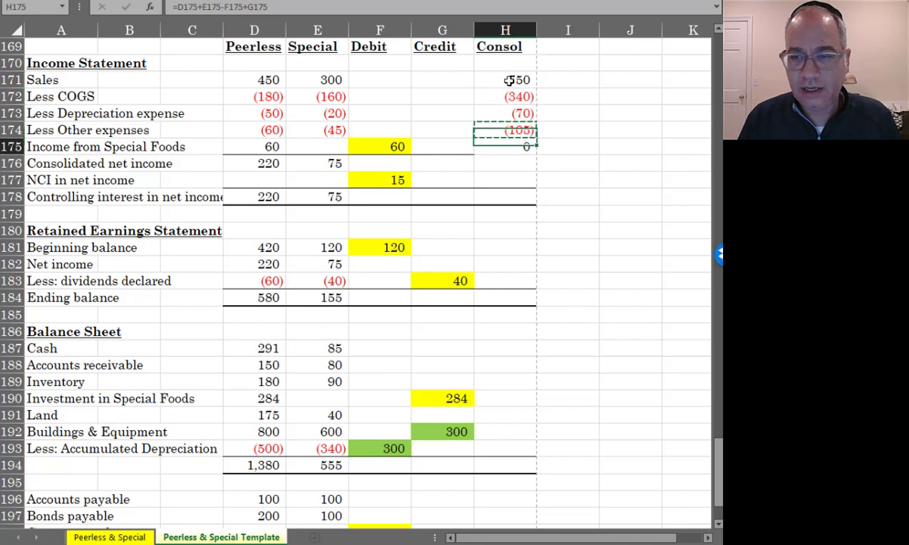
pyautogui.press('Down')
pyautogui.press('Down')
pyautogui.press('Down')
pyautogui.hotkey('ctrl', 'v')
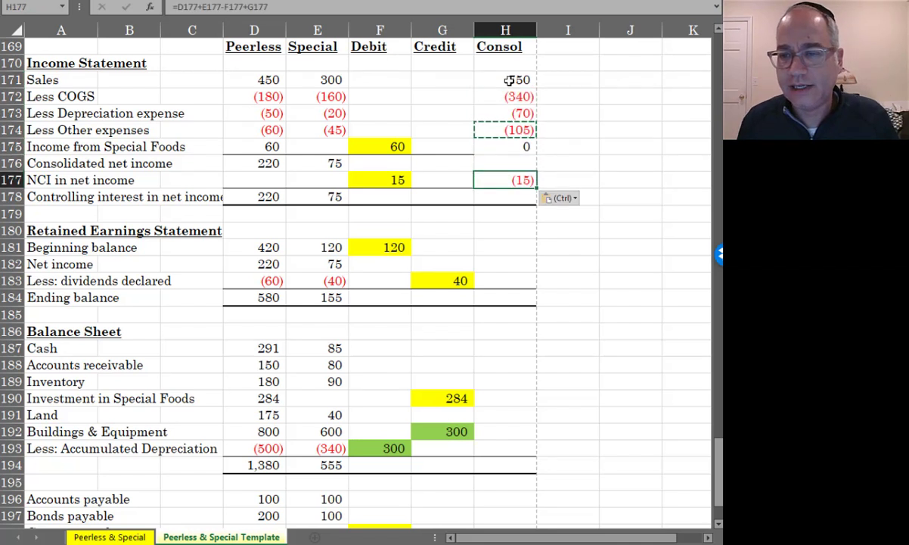
# Restore the bottom border under the consolidated Income from Special Foods cell H175.
pyautogui.click(442, 144)
pyautogui.click(484, 151)
pyautogui.rightClick(493, 148)
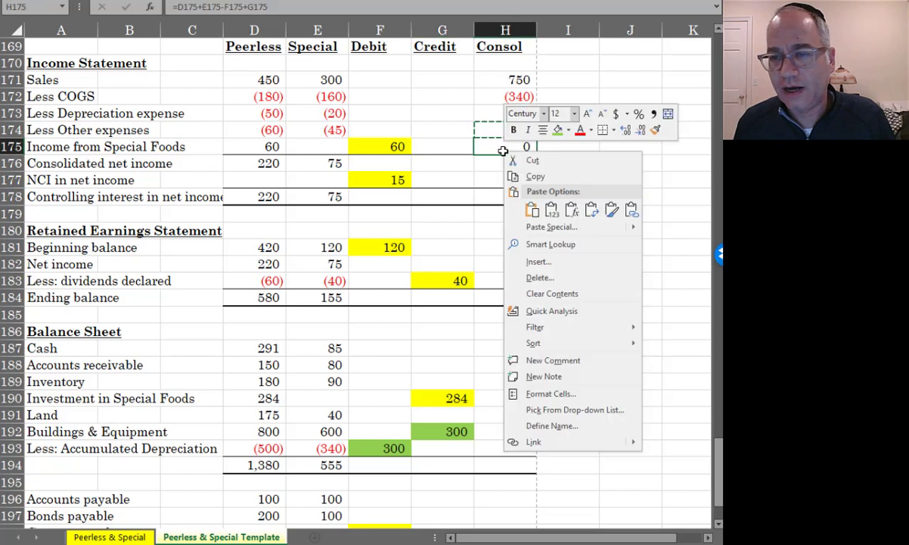
pyautogui.click(600, 131)
# Fill the consolidated net income and controlling interest formulas from E176 and E178 across to column H.
pyautogui.click(498, 164)
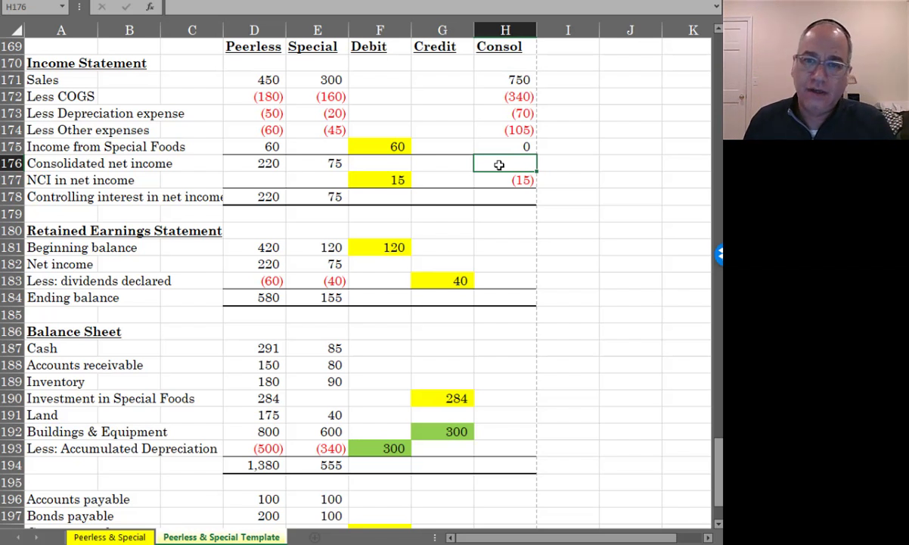
pyautogui.moveTo(305, 162); pyautogui.dragTo(506, 161)
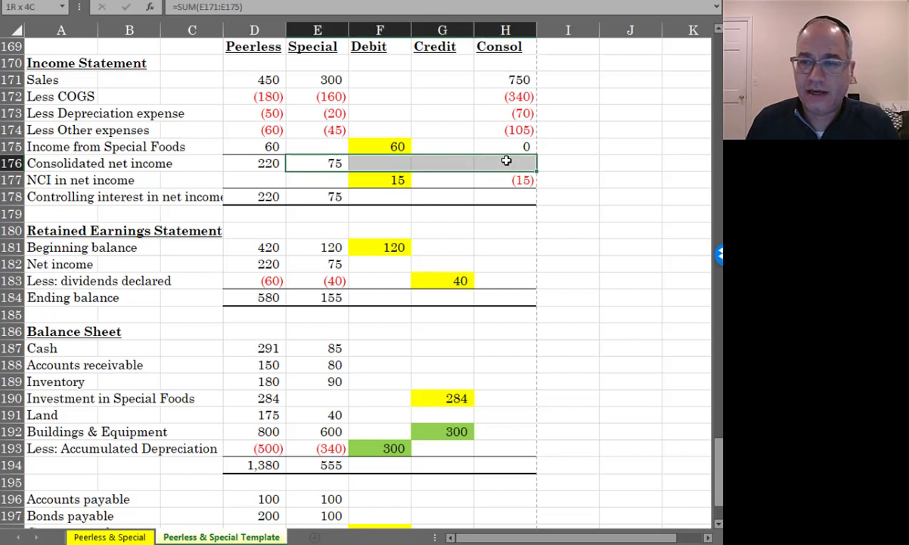
pyautogui.hotkey('ctrl', 'r')
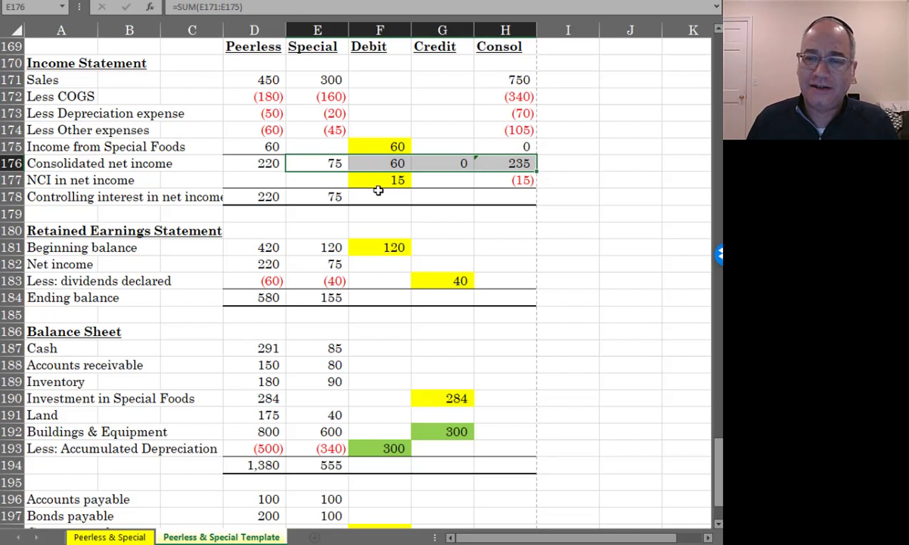
pyautogui.moveTo(335, 195); pyautogui.dragTo(497, 199)
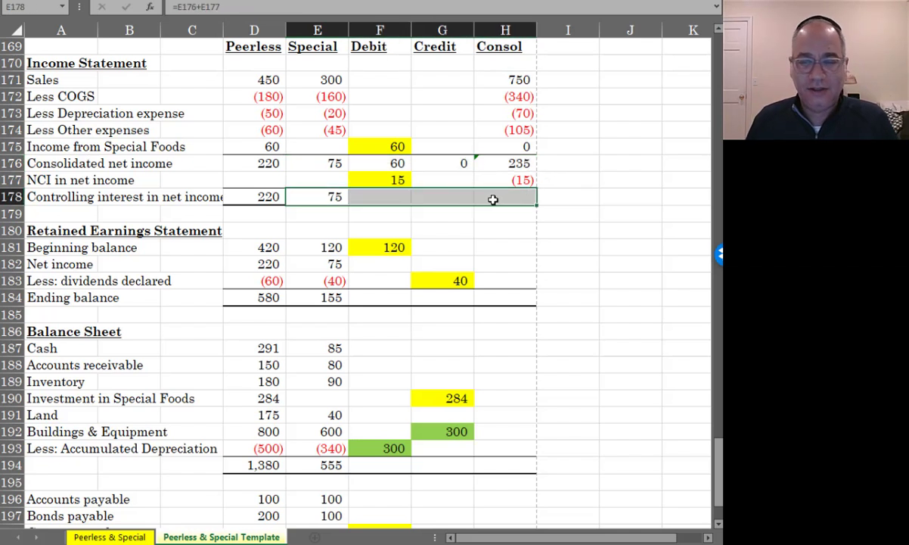
pyautogui.hotkey('ctrl', 'r')
pyautogui.click(484, 224)
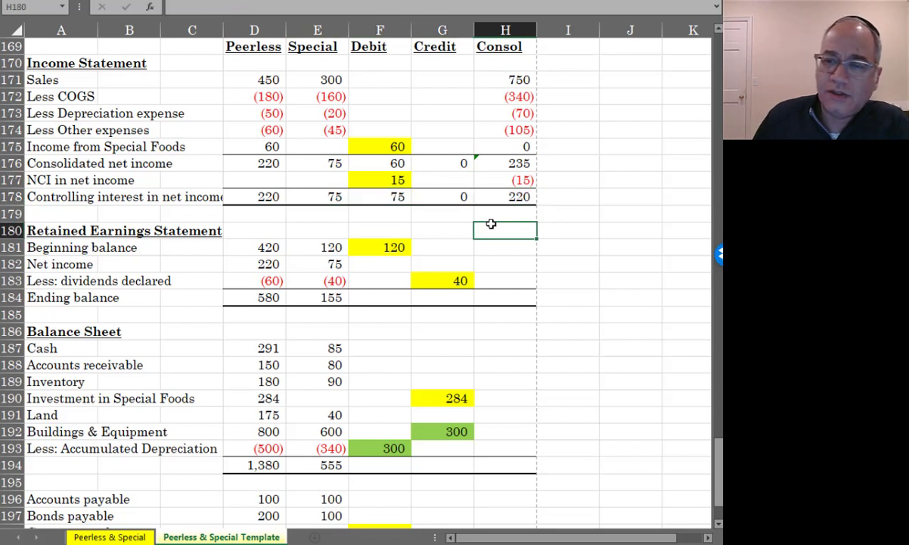
# Compare the consolidated controlling interest in net income in H178 with Peerless's net income in column D.
pyautogui.click(511, 197)
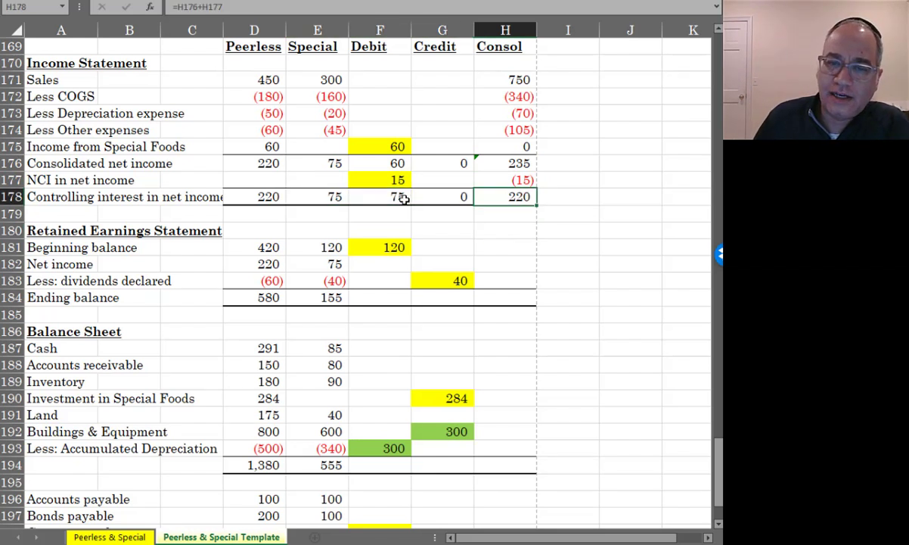
pyautogui.click(255, 164)
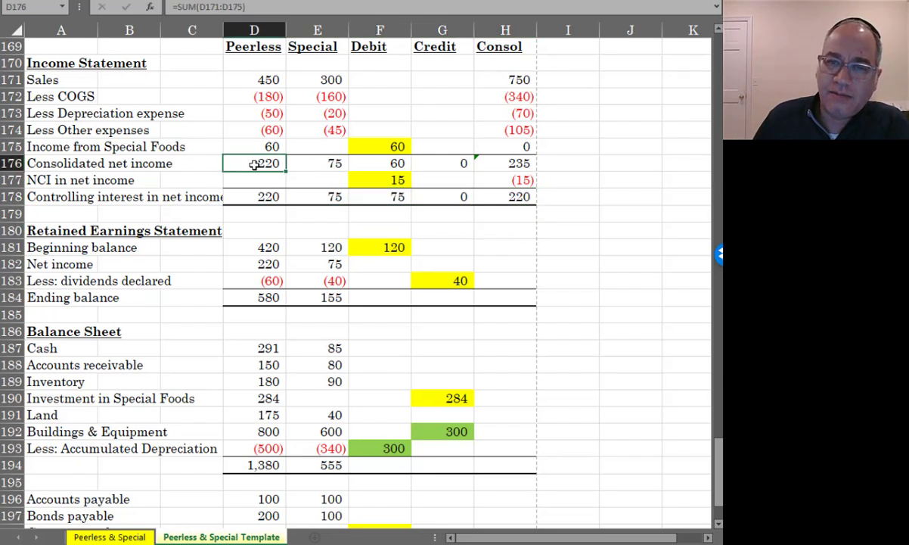
pyautogui.click(497, 197)
pyautogui.click(231, 196)
pyautogui.click(505, 196)
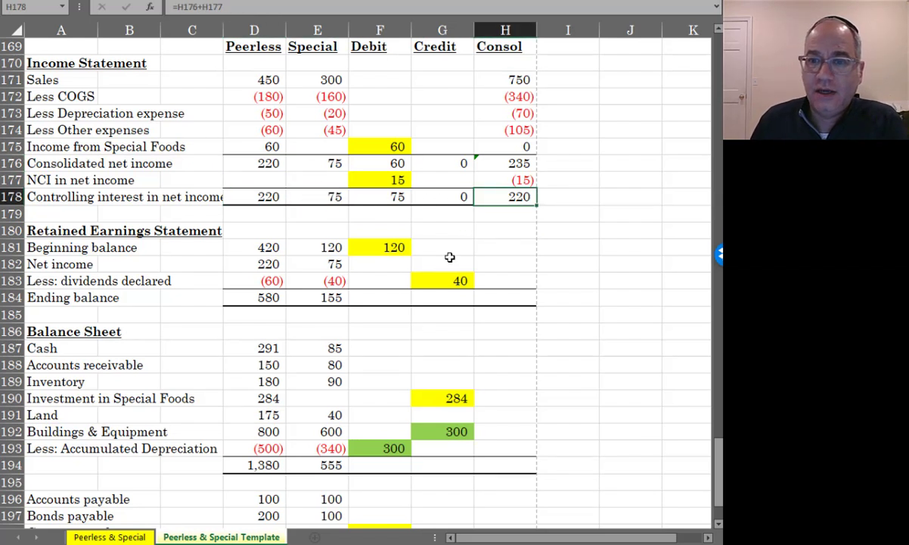
# Copy the consolidation formula into the retained earnings beginning balance H181 and dividends declared H183.
pyautogui.click(509, 101)
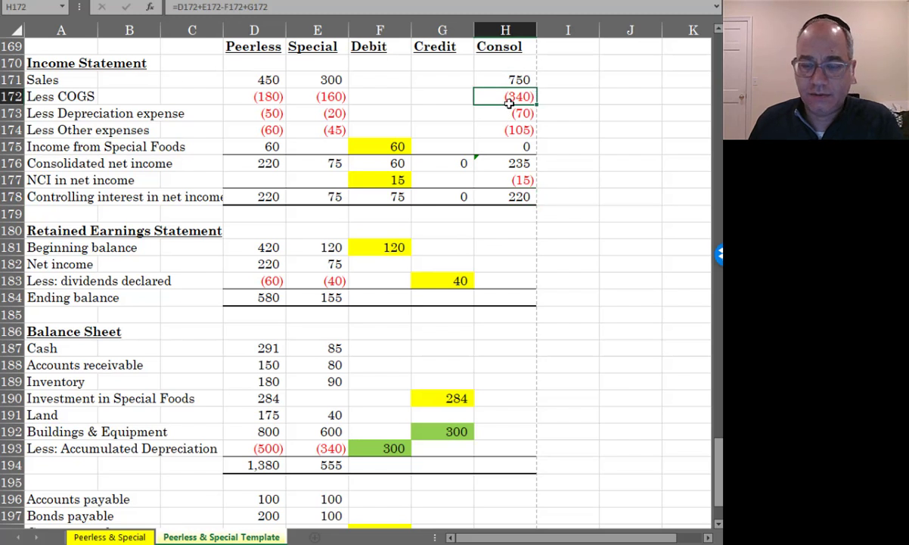
pyautogui.hotkey('ctrl', 'c')
pyautogui.click(505, 246)
pyautogui.hotkey('ctrl', 'v')
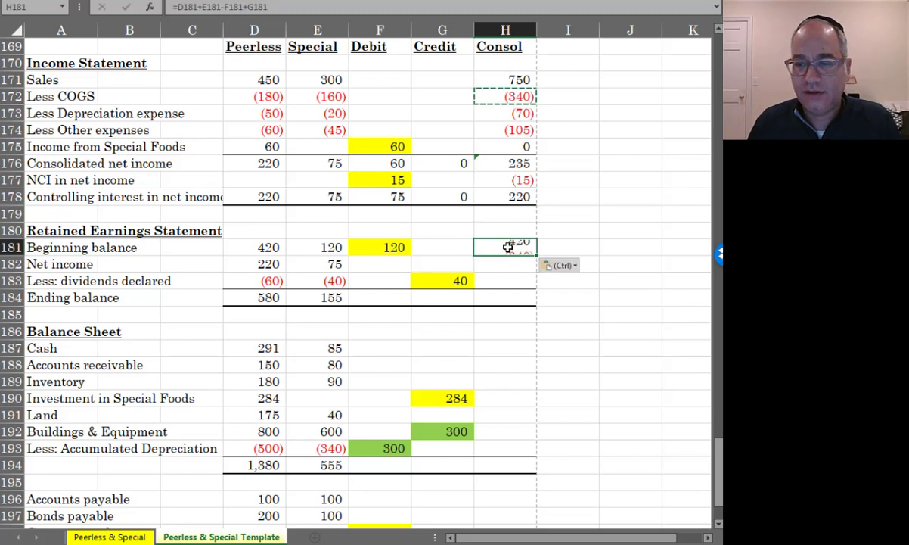
pyautogui.click(515, 146)
pyautogui.hotkey('ctrl', 'c')
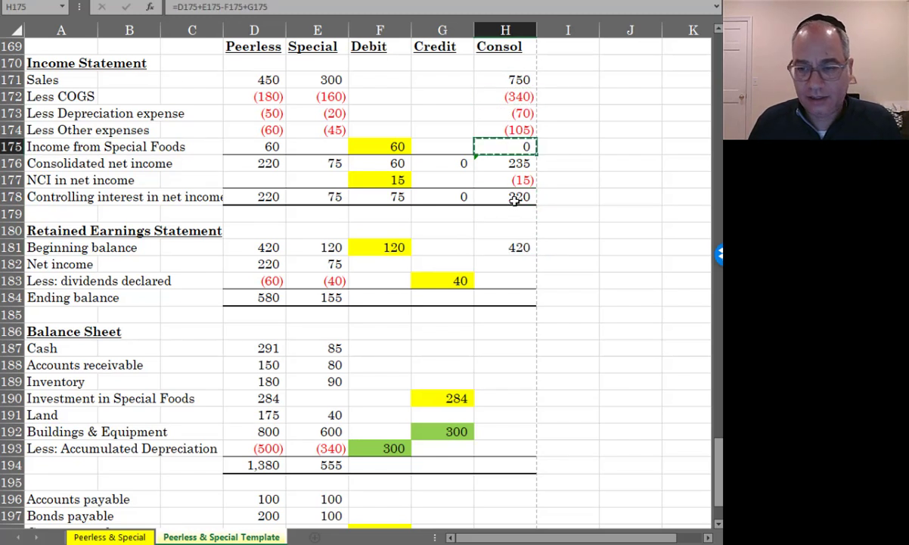
pyautogui.click(514, 279)
pyautogui.hotkey('ctrl', 'v')
# Link the retained earnings net income cells F182, G182 and H182 to F178, G178 and H178.
pyautogui.click(357, 263)
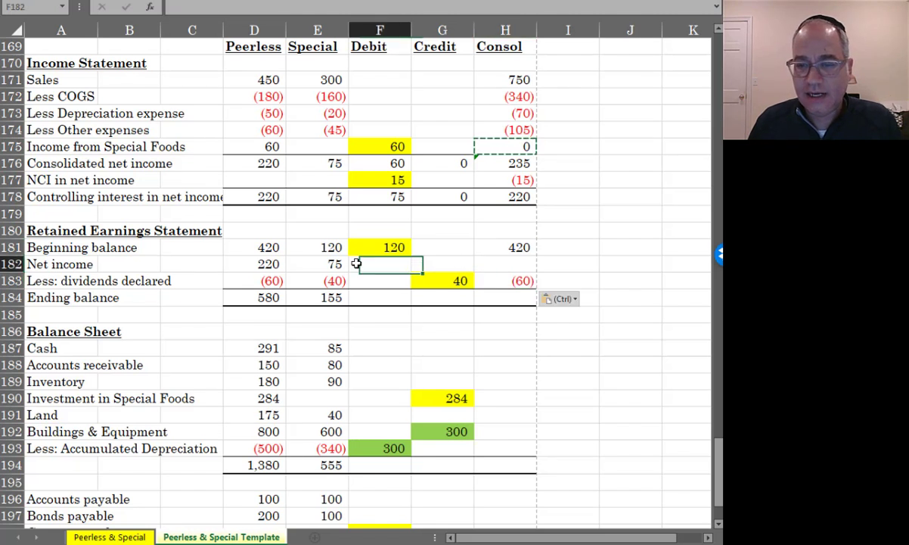
pyautogui.write('=')
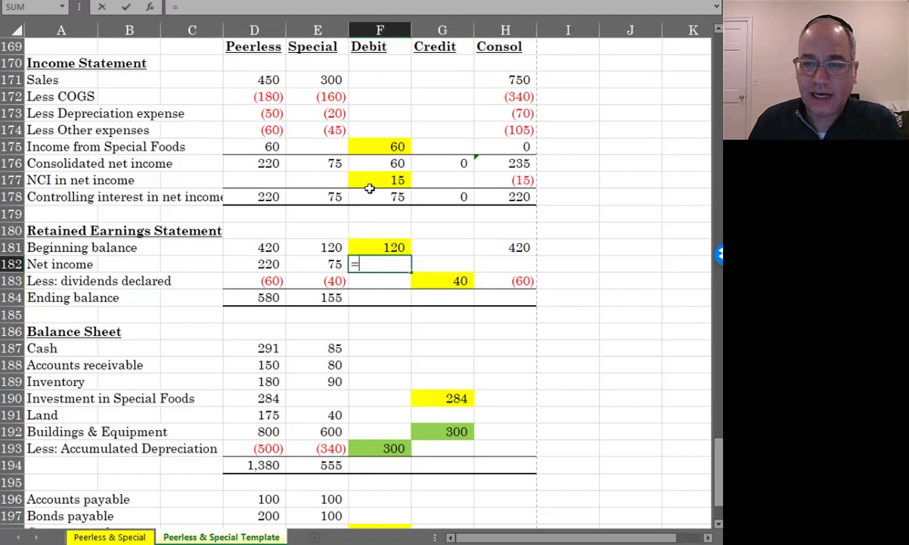
pyautogui.click(367, 198)
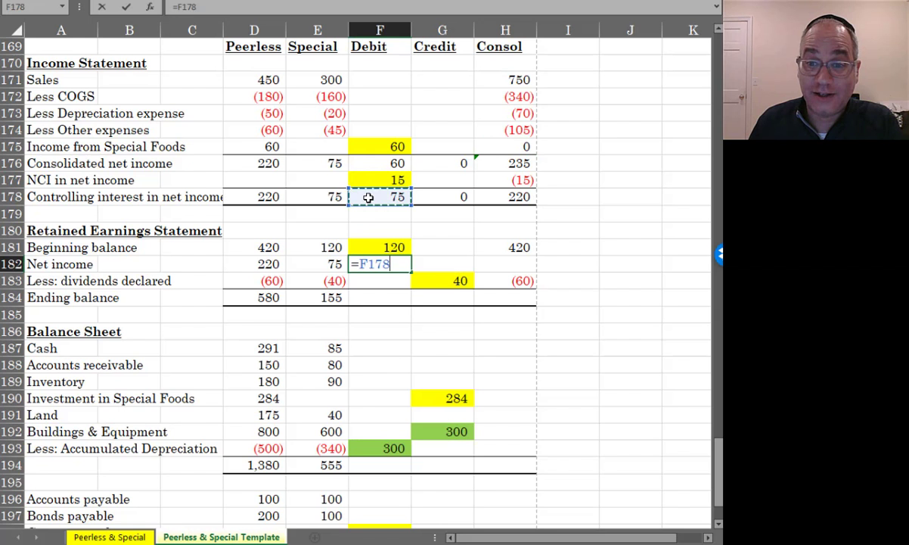
pyautogui.press('Return')
pyautogui.click(442, 261)
pyautogui.write('=')
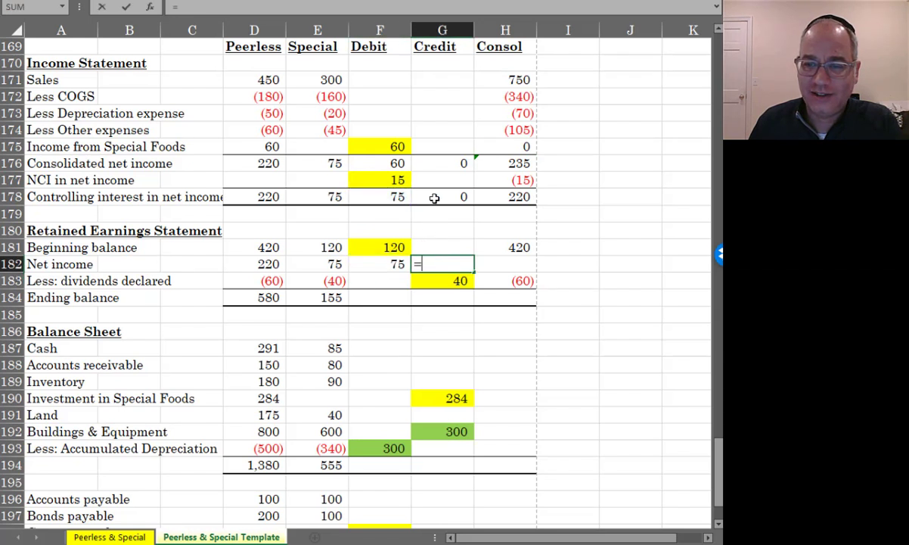
pyautogui.click(441, 199)
pyautogui.press('Return')
pyautogui.click(501, 263)
pyautogui.write('=')
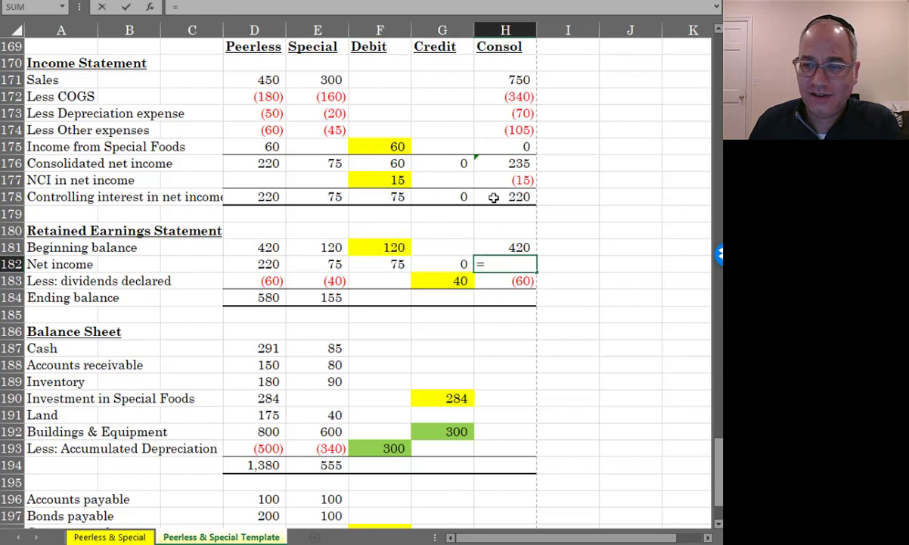
pyautogui.click(497, 196)
pyautogui.press('Return')
# Fill the controlling interest in net income row D178:H178 with light blue.
pyautogui.moveTo(278, 198); pyautogui.dragTo(497, 199)
pyautogui.rightClick(497, 198)
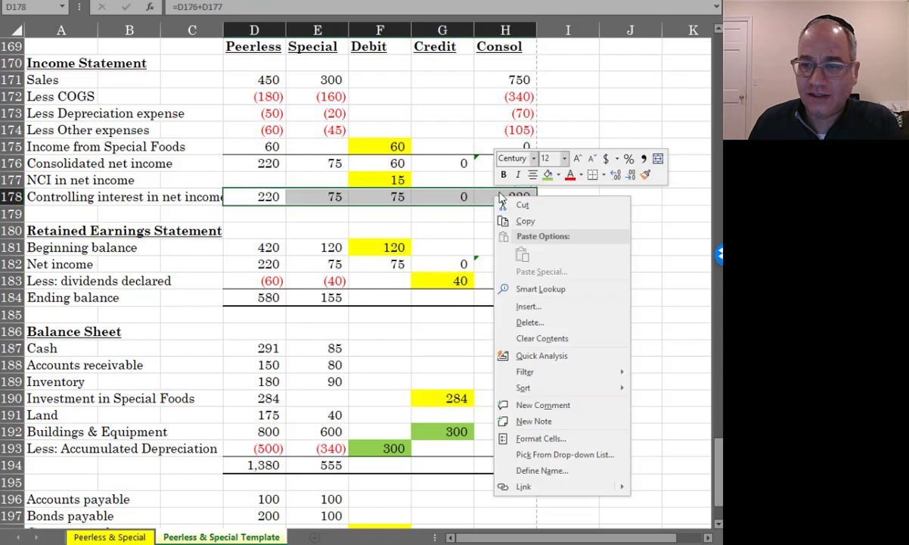
pyautogui.click(558, 175)
pyautogui.click(582, 218)
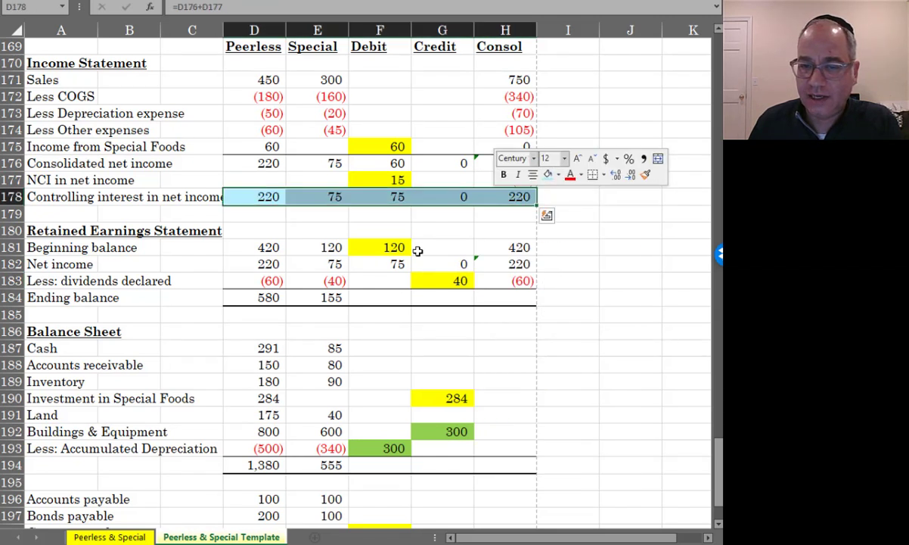
# Fill the retained earnings net income row D182:H182 with the same light blue.
pyautogui.moveTo(270, 263); pyautogui.dragTo(494, 267)
pyautogui.rightClick(494, 266)
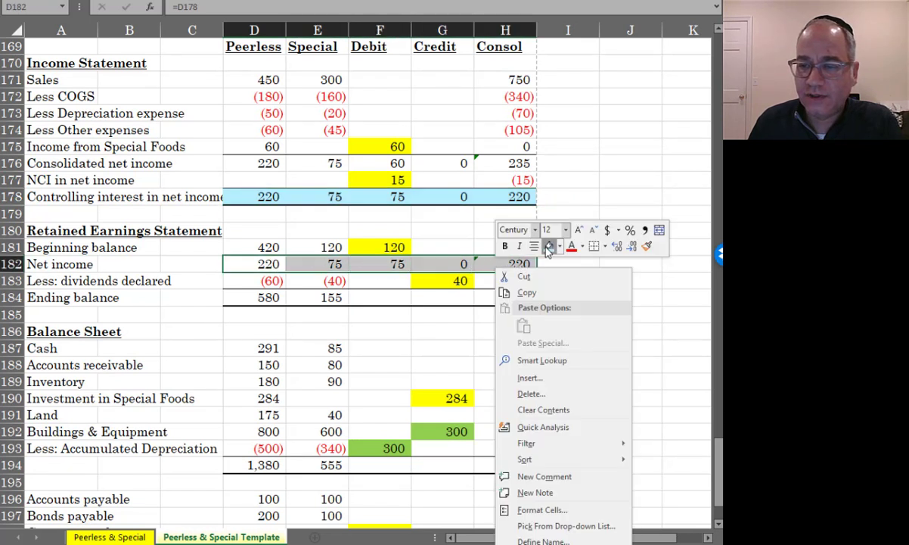
pyautogui.click(516, 240)
pyautogui.click(564, 275)
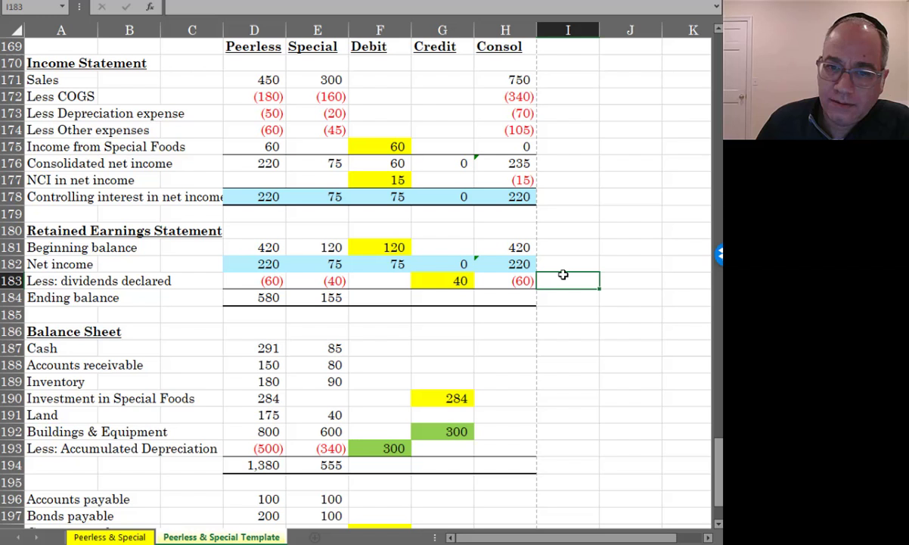
# Copy the ending balance SUM formula from E184 across to H184 and compare Peerless's ending balance with the consolidated one.
pyautogui.moveTo(336, 297); pyautogui.dragTo(490, 294)
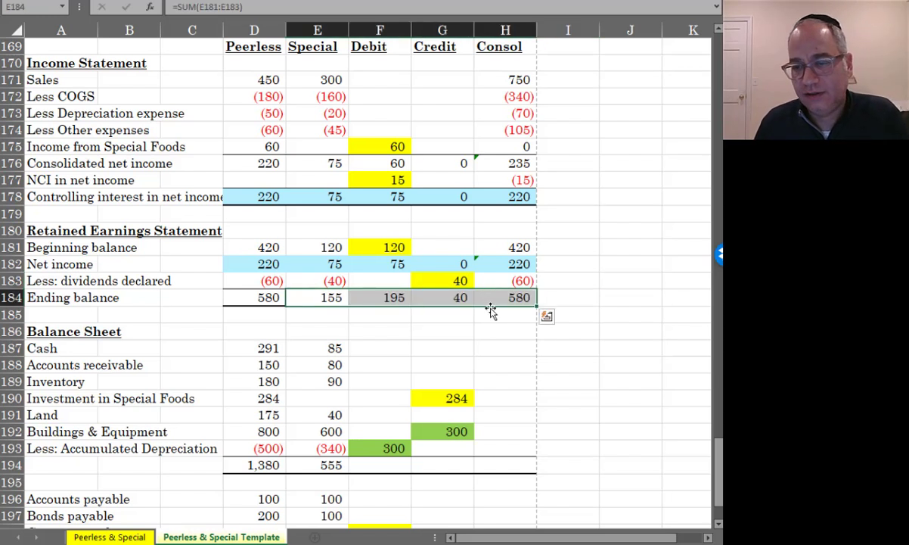
pyautogui.click(488, 330)
pyautogui.click(249, 300)
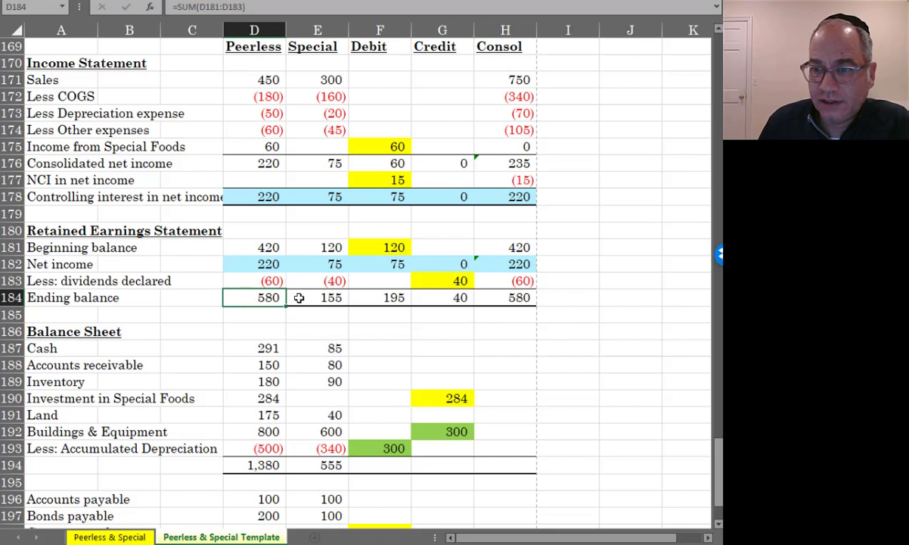
pyautogui.click(496, 300)
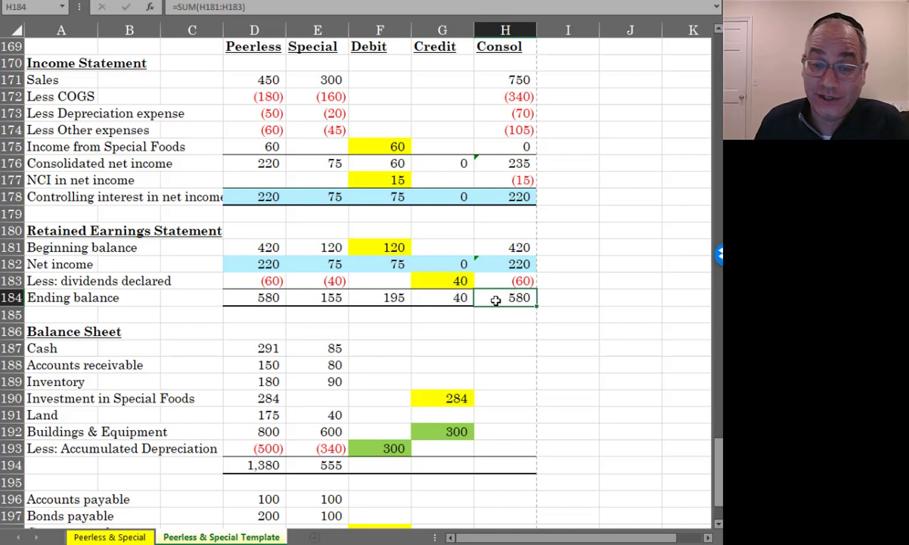
# Enter the consolidated cash formula =D187+E187+F187-G187 in H187.
pyautogui.scroll(-2, 496, 300)
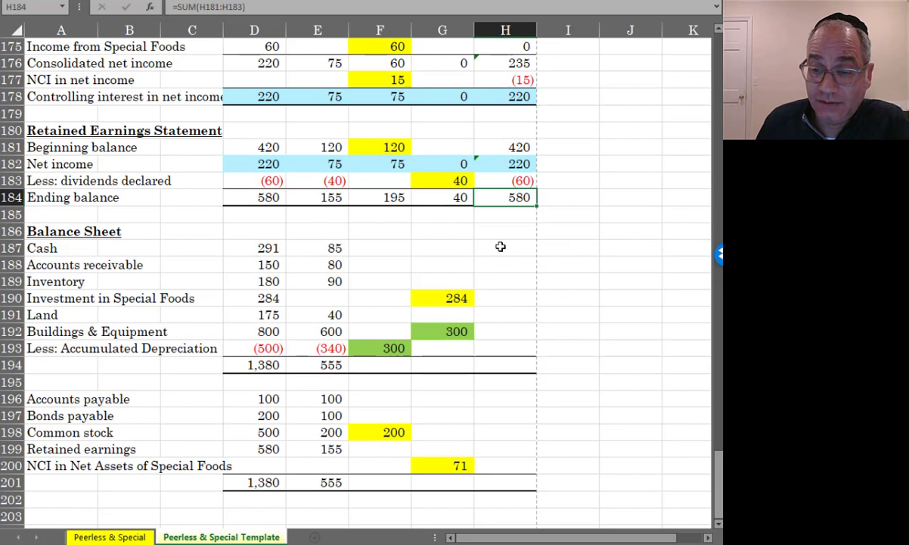
pyautogui.click(500, 246)
pyautogui.write('=')
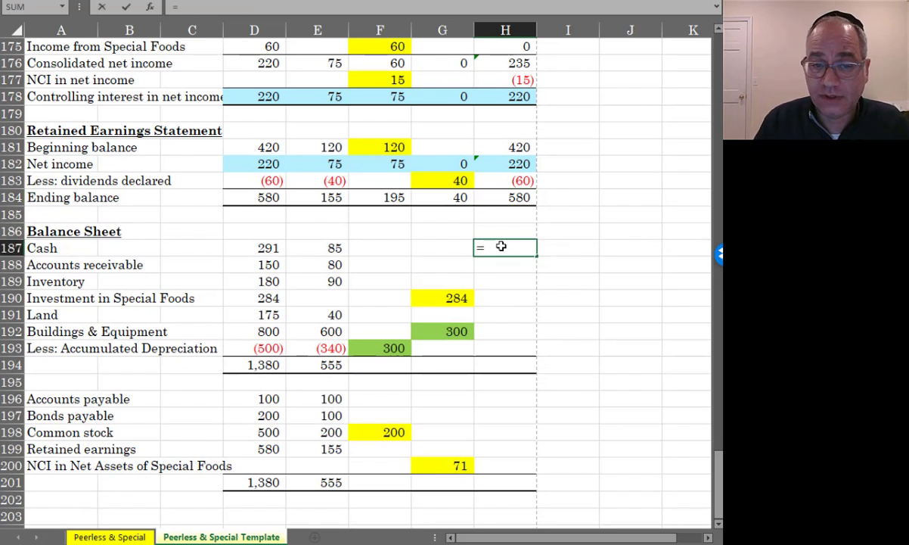
pyautogui.press('Left')
pyautogui.press('Left')
pyautogui.press('Left')
pyautogui.press('Left')
pyautogui.write('+')
pyautogui.press('Left')
pyautogui.press('Left')
pyautogui.press('Left')
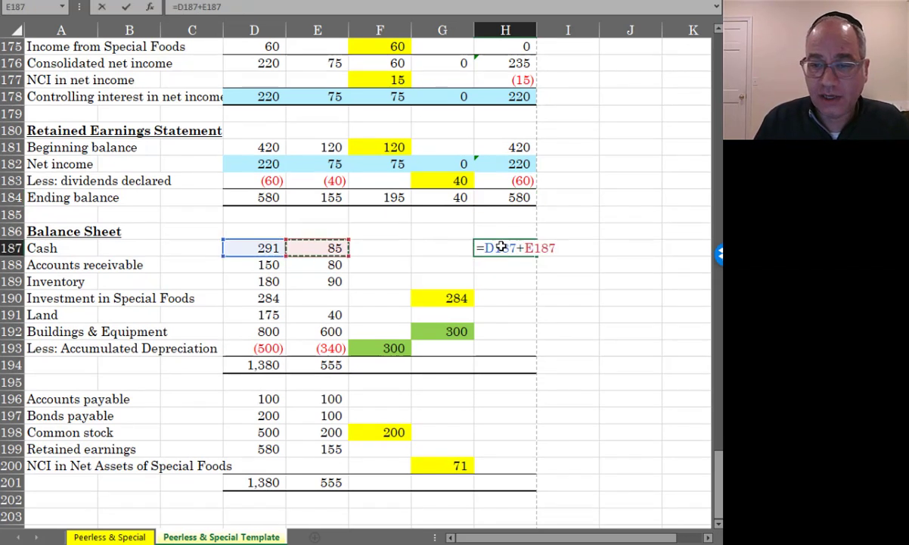
pyautogui.write('+')
pyautogui.press('Left')
pyautogui.press('Left')
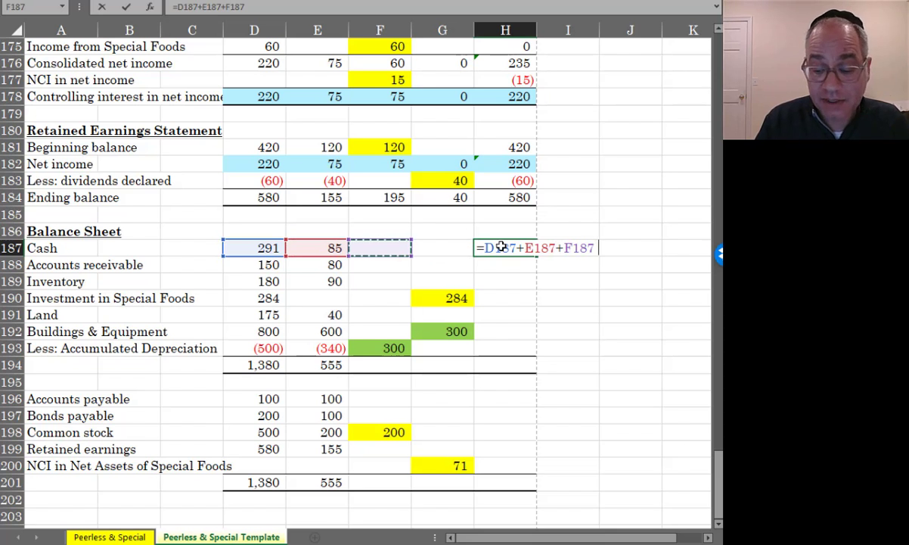
pyautogui.write('-')
pyautogui.press('Left')
pyautogui.press('Return')
# Fill the consolidated cash formula down from H187 through accumulated depreciation in H193.
pyautogui.hotkey('shift', 'Down')
pyautogui.hotkey('shift', 'Down')
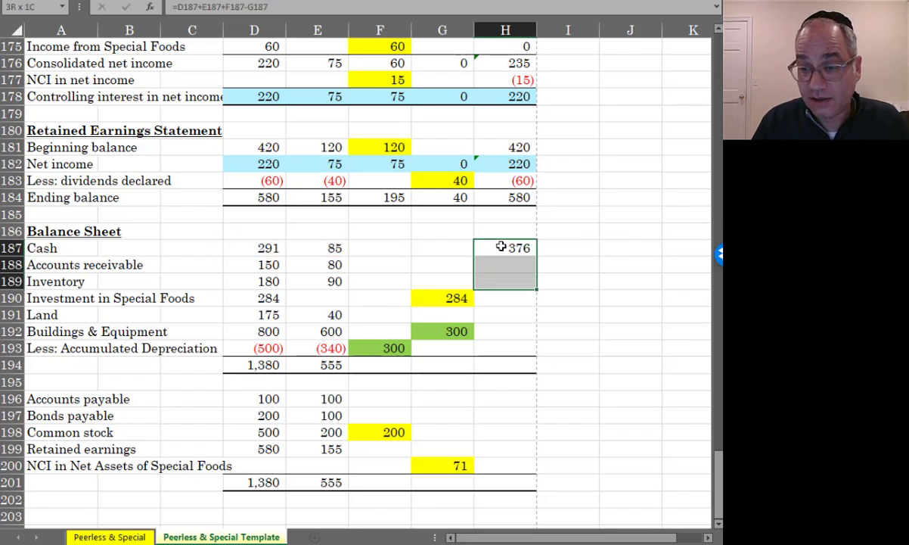
pyautogui.hotkey('shift', 'Down')
pyautogui.hotkey('shift', 'Down')
pyautogui.hotkey('shift', 'Down')
pyautogui.hotkey('shift', 'Down')
pyautogui.hotkey('ctrl', 'd')
# Copy the total assets SUM formula from E194 across the debit, credit and consolidated columns to H194.
pyautogui.press('Down')
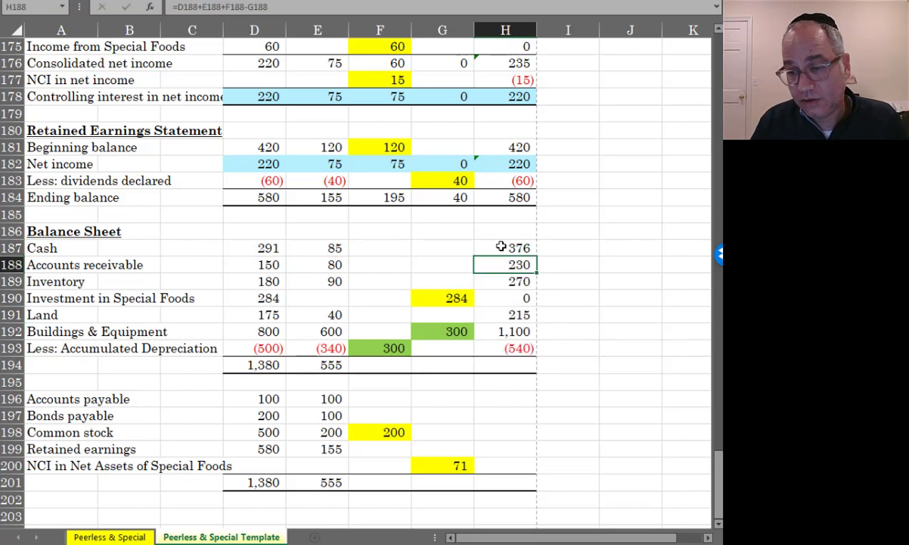
pyautogui.press('Down')
pyautogui.press('Down')
pyautogui.press('Down')
pyautogui.press('Down')
pyautogui.press('Down')
pyautogui.press('Down')
pyautogui.press('Left')
pyautogui.press('Left')
pyautogui.press('Left')
pyautogui.press('Left')
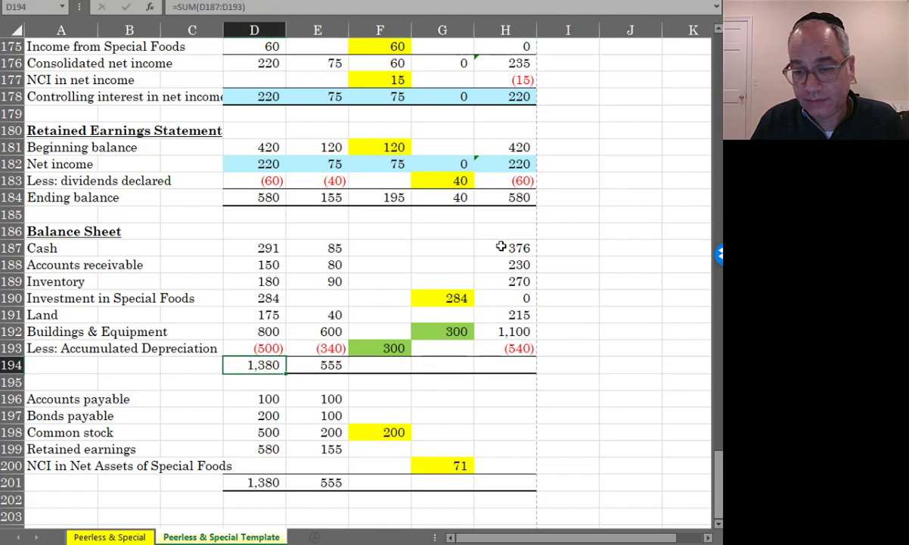
pyautogui.press('Right')
pyautogui.hotkey('shift', 'Right')
pyautogui.hotkey('shift', 'Right')
pyautogui.hotkey('shift', 'Right')
pyautogui.hotkey('ctrl', 'r')
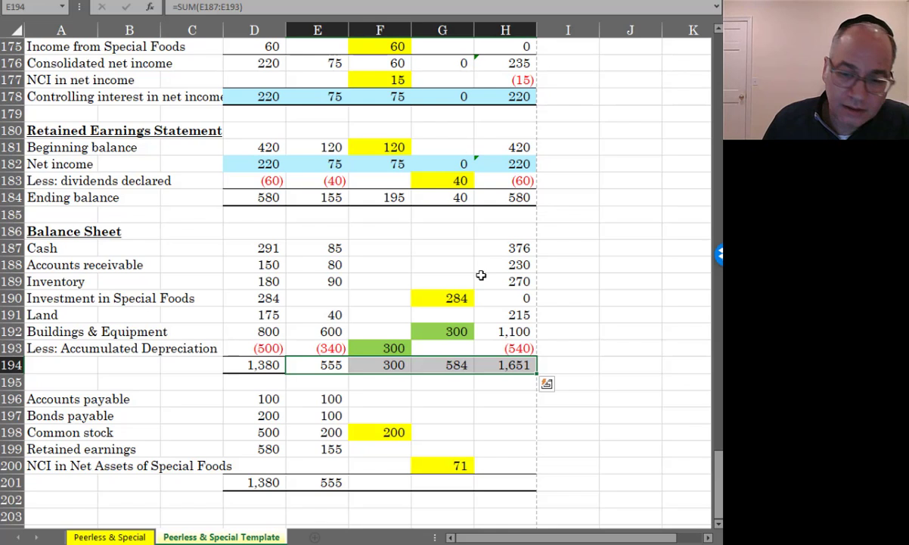
# Copy the consolidation formula from beginning retained earnings H181 into the liabilities and equity cells H196:H200.
pyautogui.scroll(-1, 481, 275)
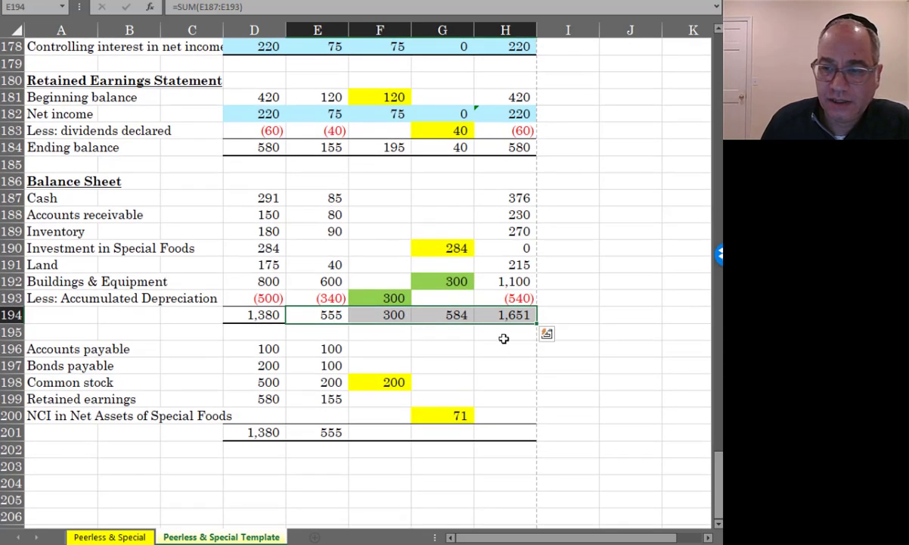
pyautogui.click(504, 93)
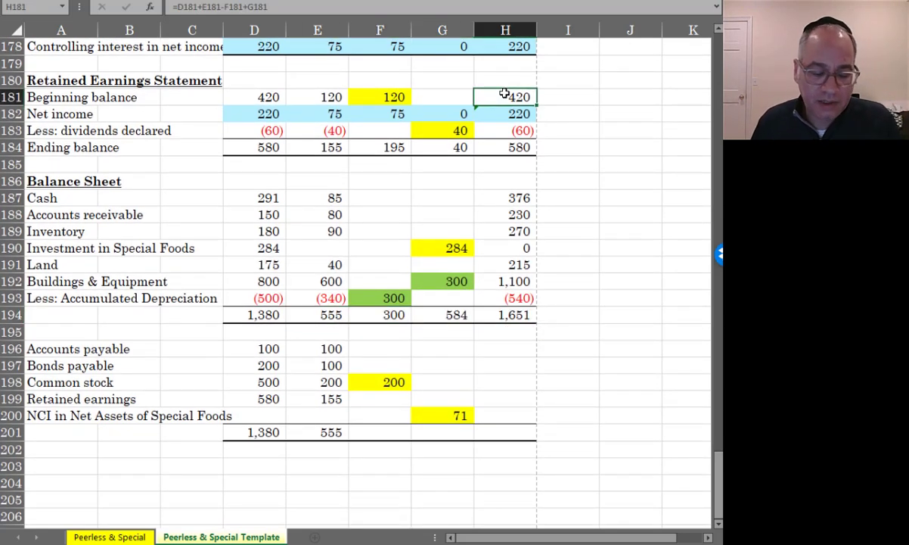
pyautogui.hotkey('ctrl', 'c')
pyautogui.click(506, 347)
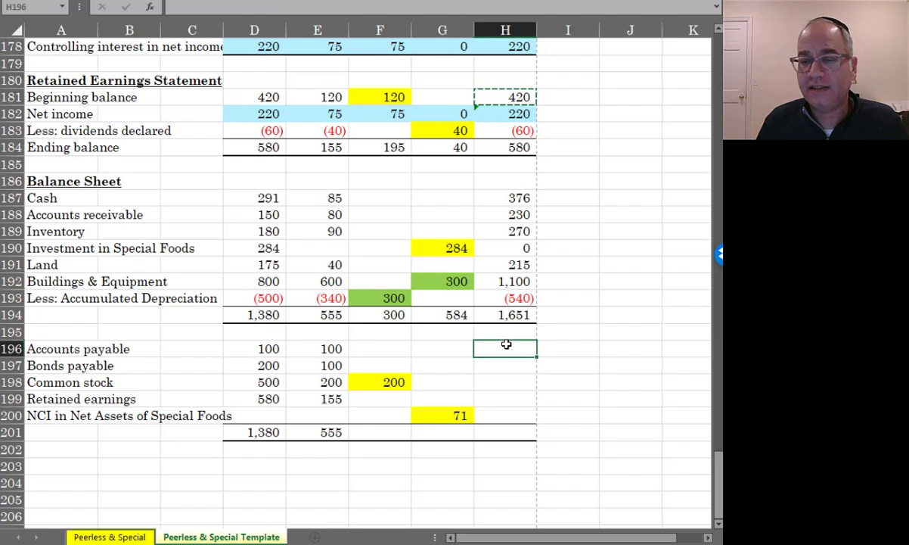
pyautogui.hotkey('ctrl', 'v')
pyautogui.moveTo(505, 344); pyautogui.dragTo(501, 416)
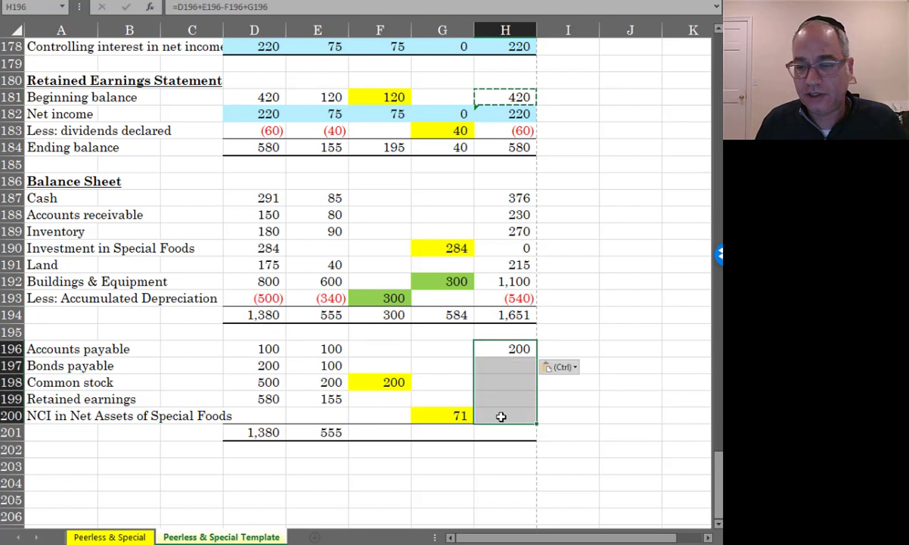
pyautogui.hotkey('ctrl', 'v')
# Link the balance sheet retained earnings cells H199, G199 and F199 to the ending balances H184, G184 and F184.
pyautogui.click(504, 398)
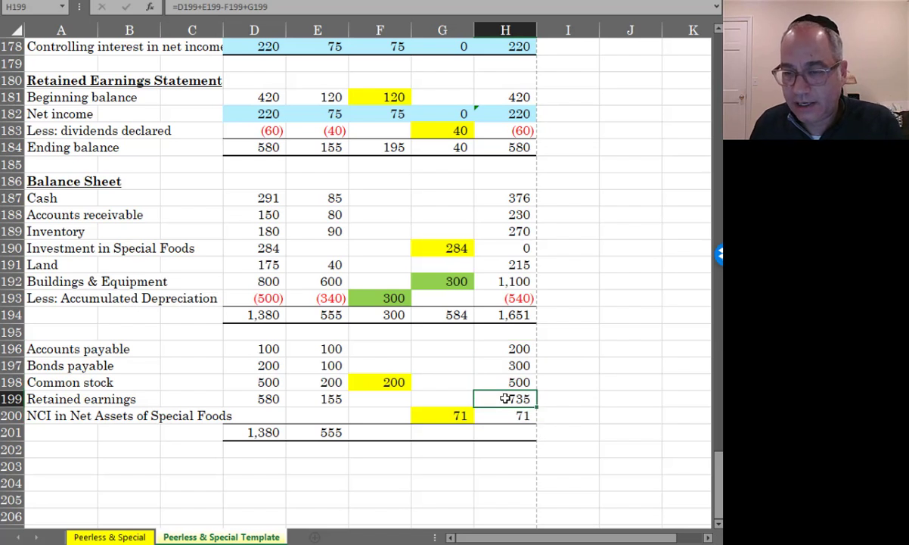
pyautogui.write('=')
pyautogui.click(492, 149)
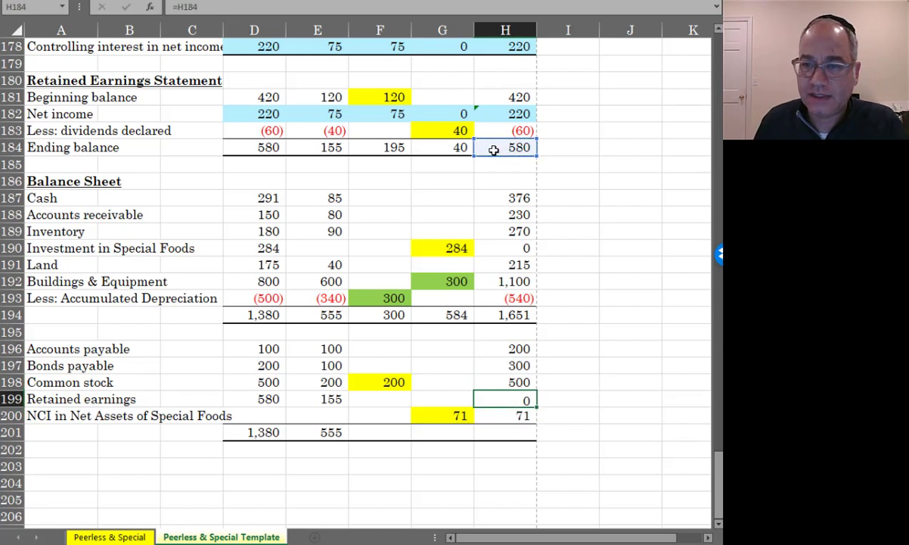
pyautogui.press('Return')
pyautogui.click(444, 393)
pyautogui.write('=')
pyautogui.click(444, 149)
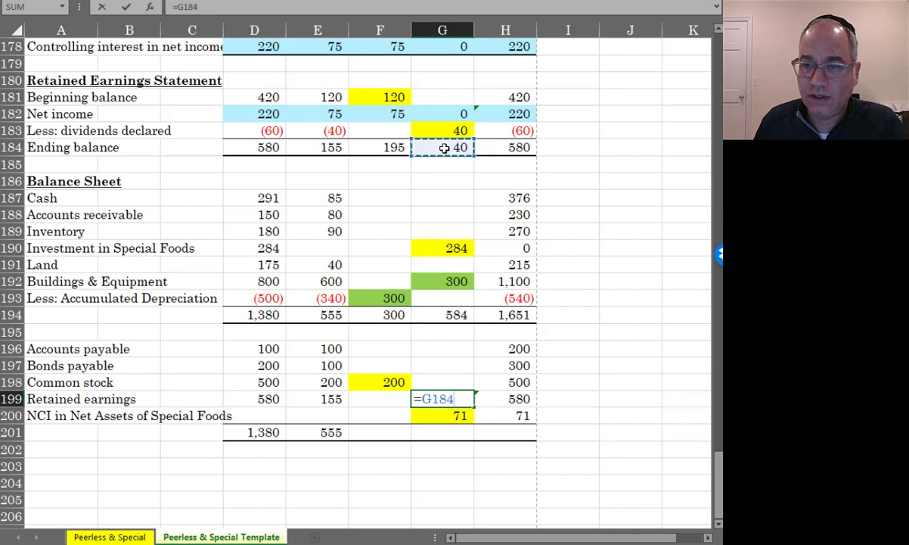
pyautogui.press('Return')
pyautogui.click(376, 397)
pyautogui.write('=')
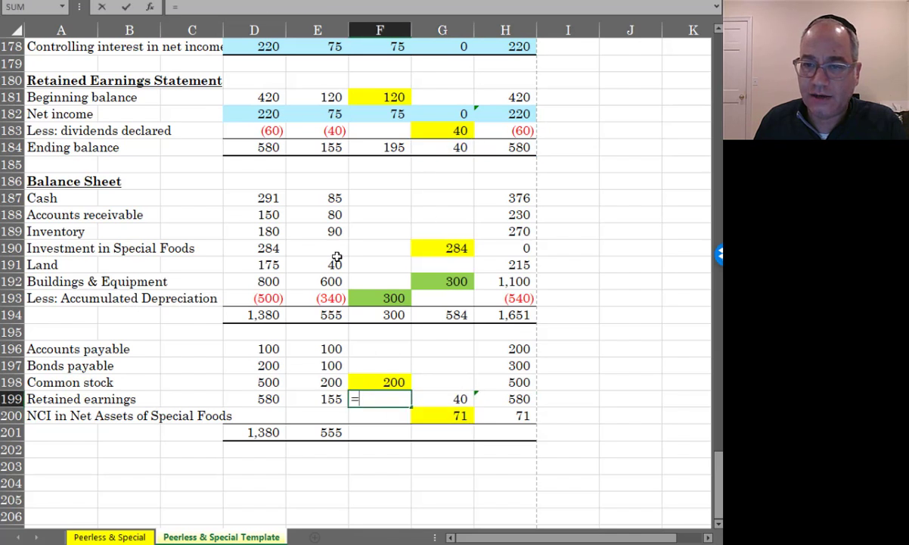
pyautogui.click(382, 149)
pyautogui.press('Return')
# Fill the retained earnings ending balance row D184:H184 with light gray.
pyautogui.moveTo(501, 145); pyautogui.dragTo(252, 148)
pyautogui.rightClick(251, 152)
pyautogui.click(318, 129)
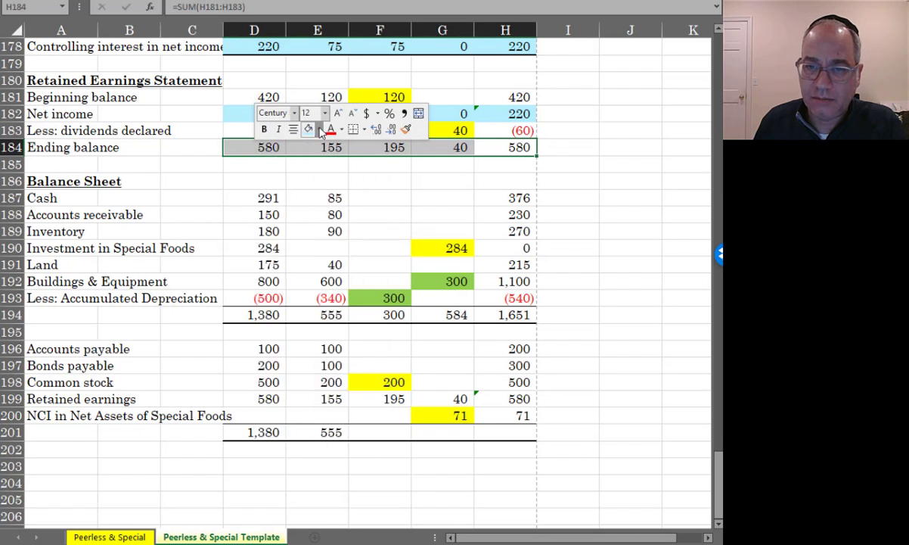
pyautogui.click(308, 187)
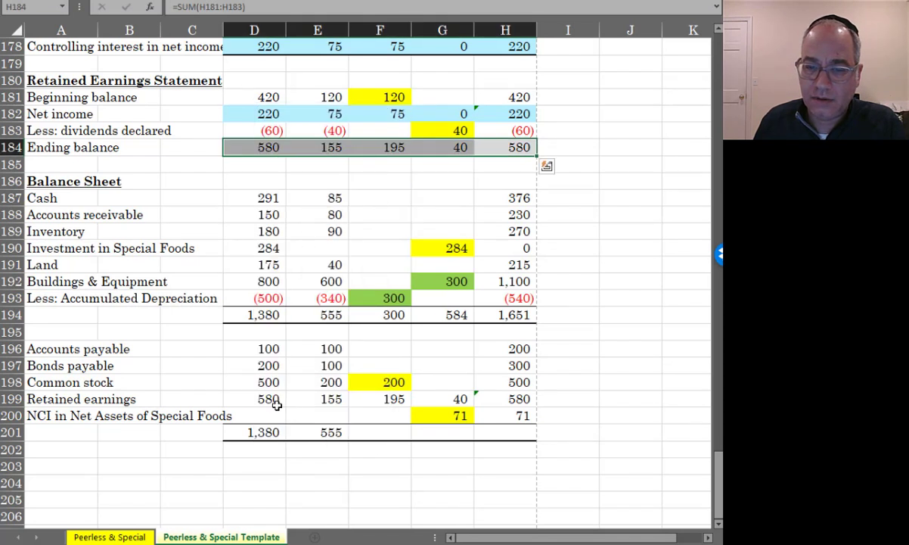
# Fill the balance sheet retained earnings row D199:H199 with the same light gray.
pyautogui.moveTo(276, 400); pyautogui.dragTo(491, 400)
pyautogui.rightClick(492, 401)
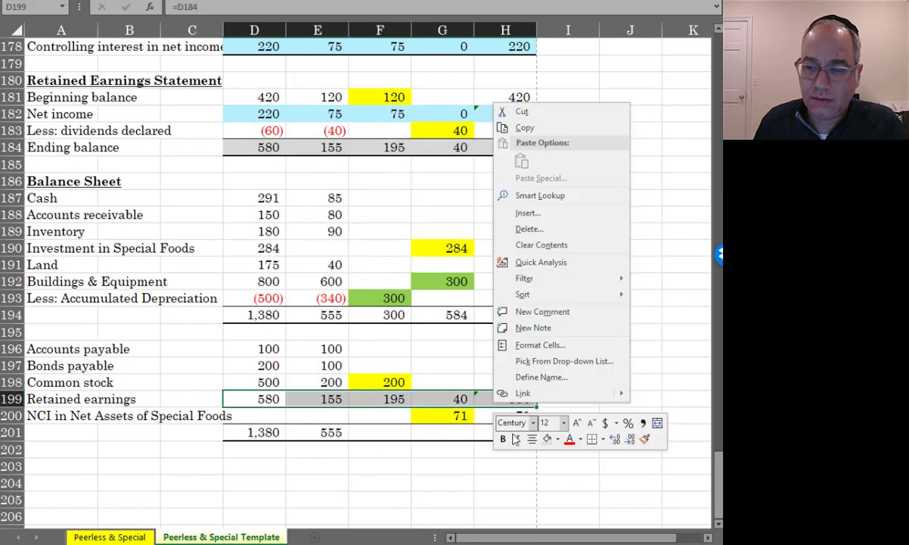
pyautogui.click(546, 439)
pyautogui.click(452, 367)
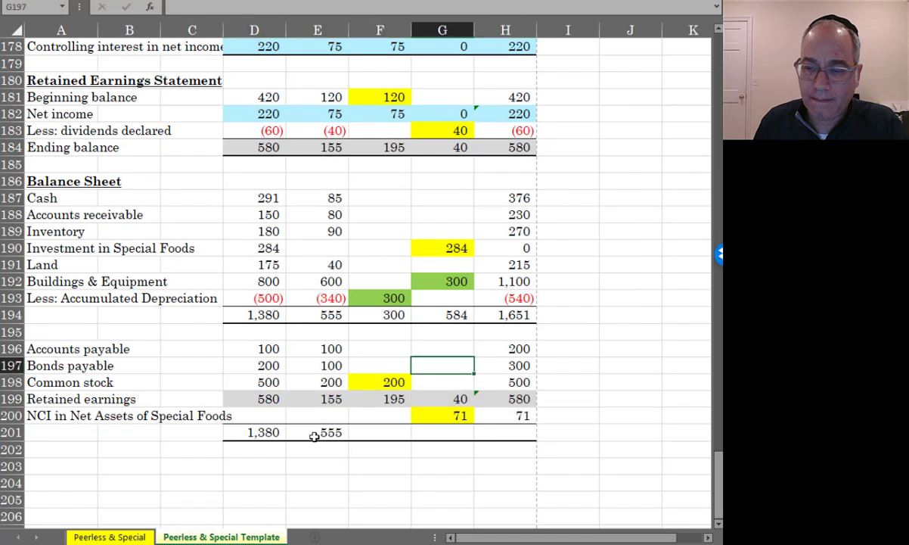
# Copy the liabilities and equity total formula from E201 across to H201 and compare H201 with total assets in H194.
pyautogui.moveTo(316, 431); pyautogui.dragTo(531, 431)
pyautogui.hotkey('ctrl', 'r')
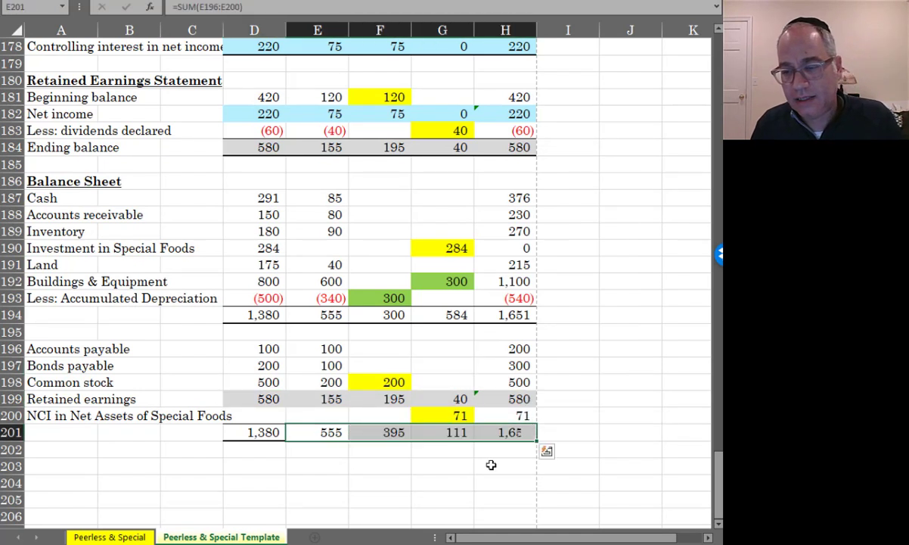
pyautogui.click(484, 466)
pyautogui.click(507, 320)
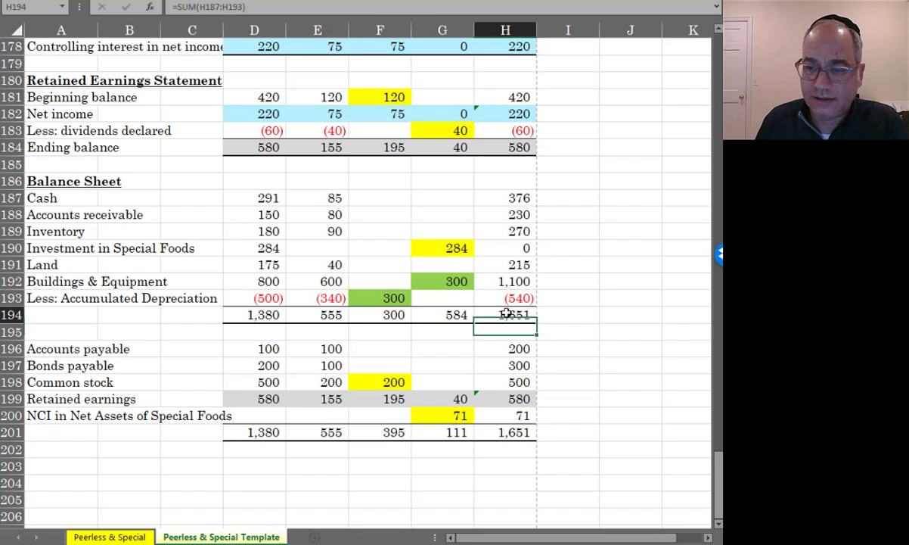
pyautogui.click(493, 436)
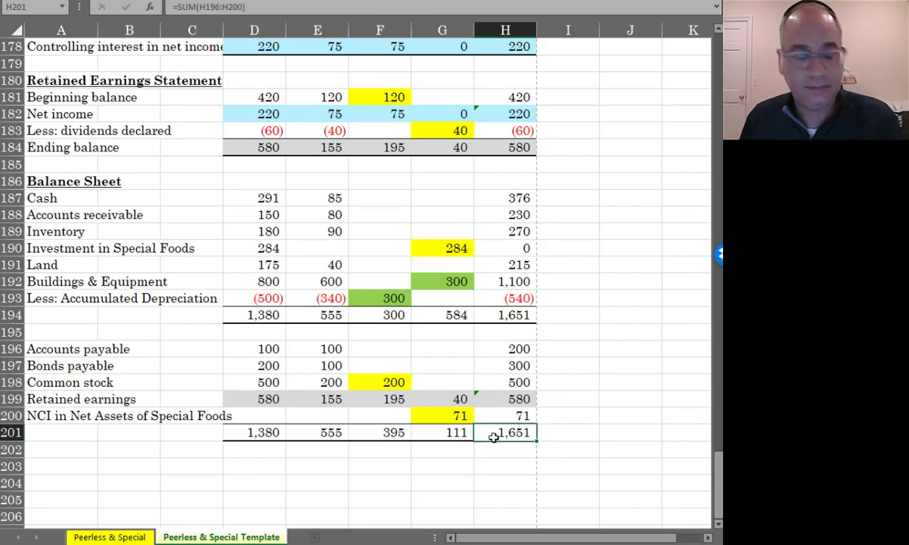